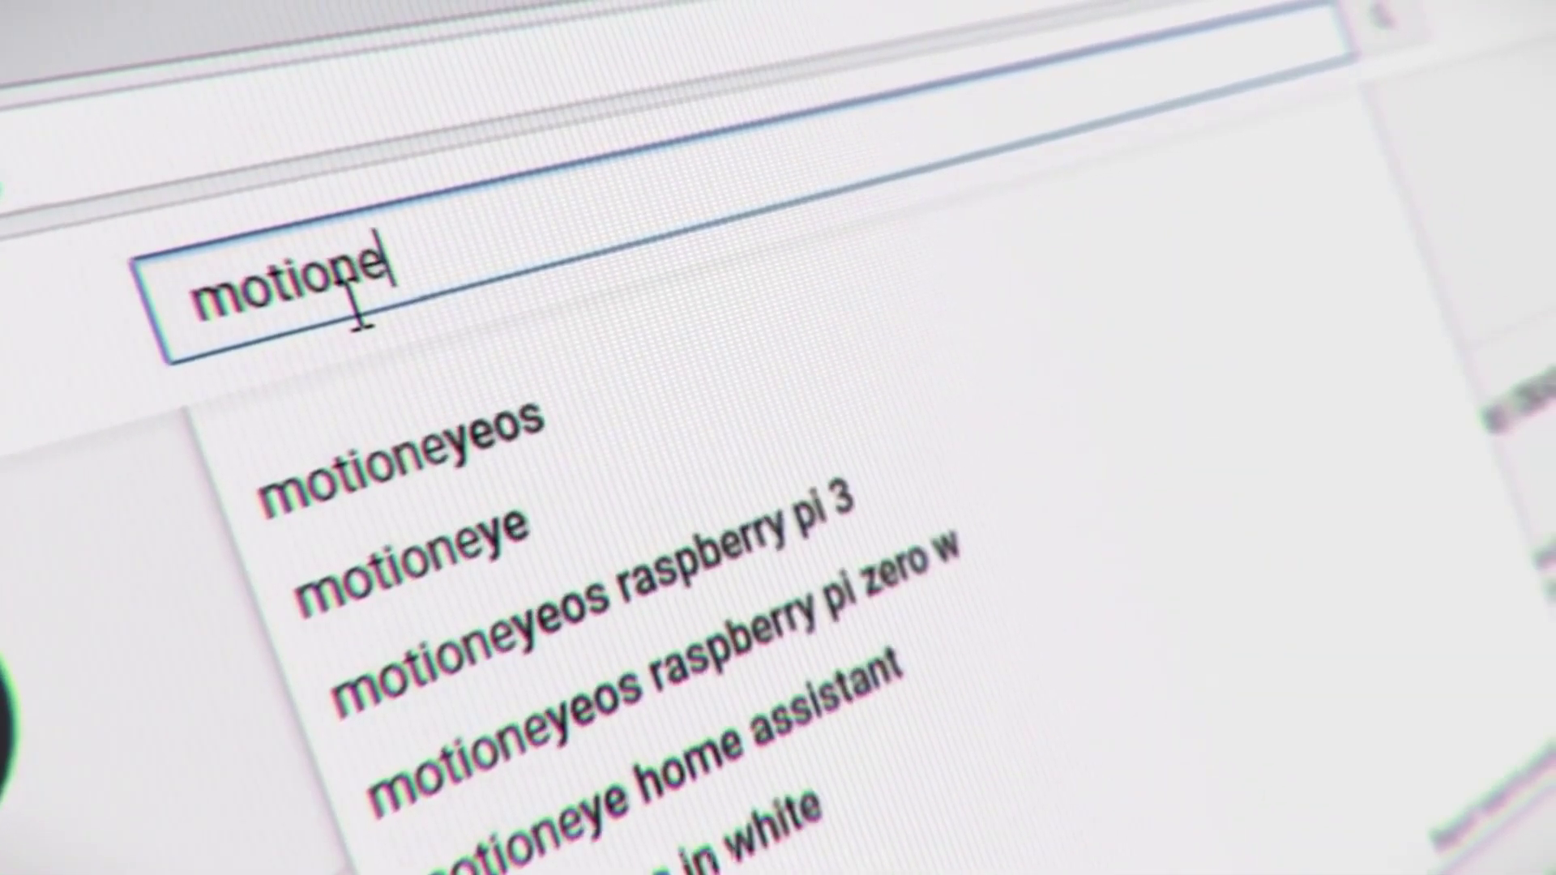
pyautogui.write('pic')
pyautogui.press('Return')
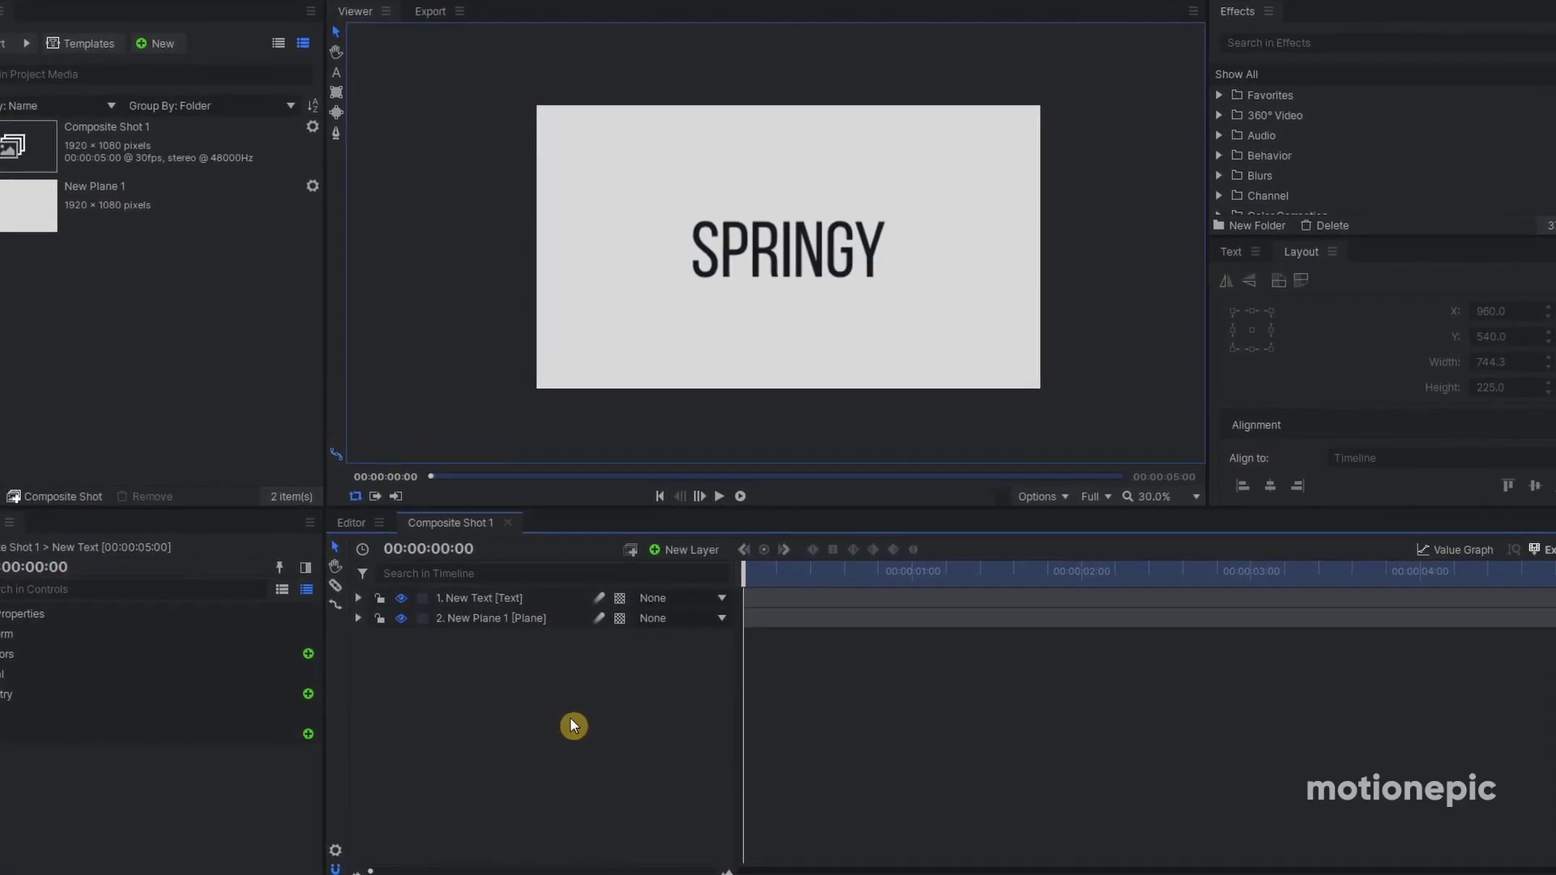
# Move the SPRINGY text layer's anchor point to its right edge by setting anchor point X and position X both to 372
pyautogui.click(500, 602)
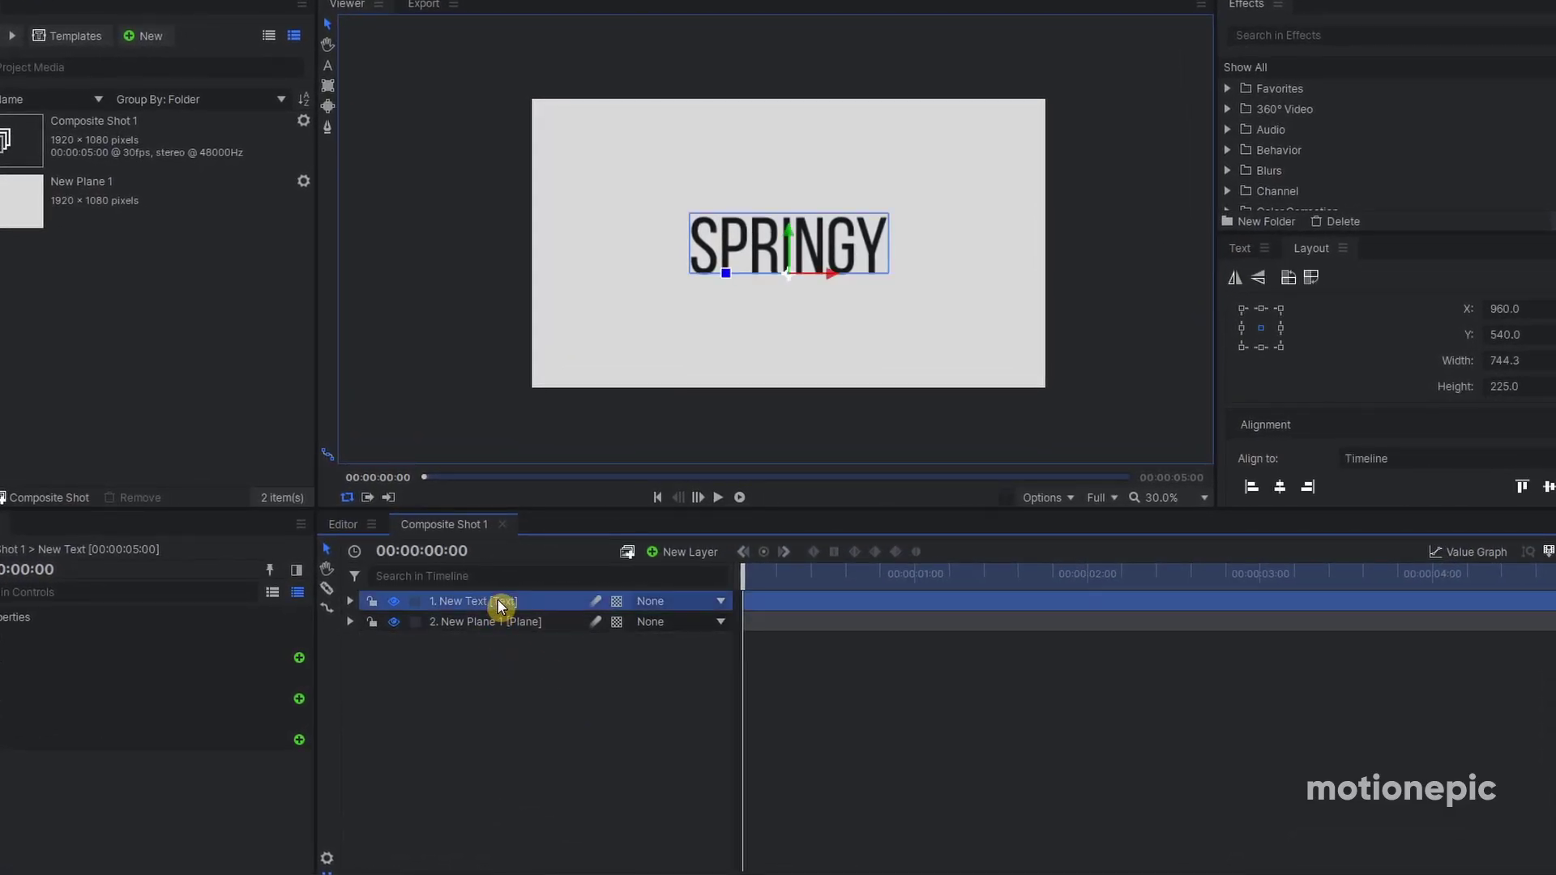
pyautogui.click(351, 600)
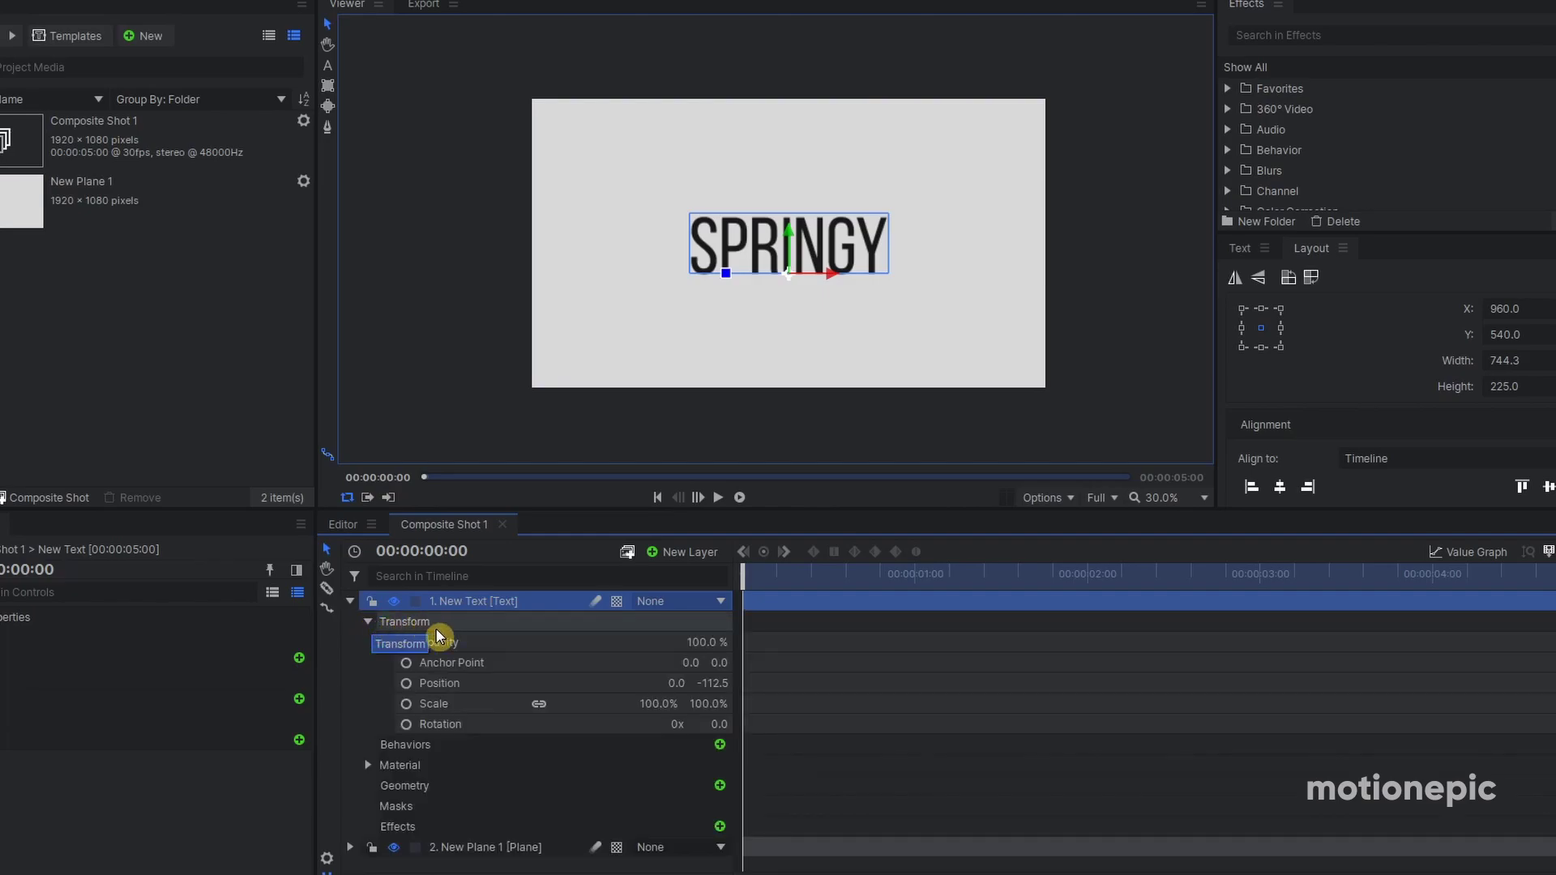
pyautogui.scroll(4, 625, 165)
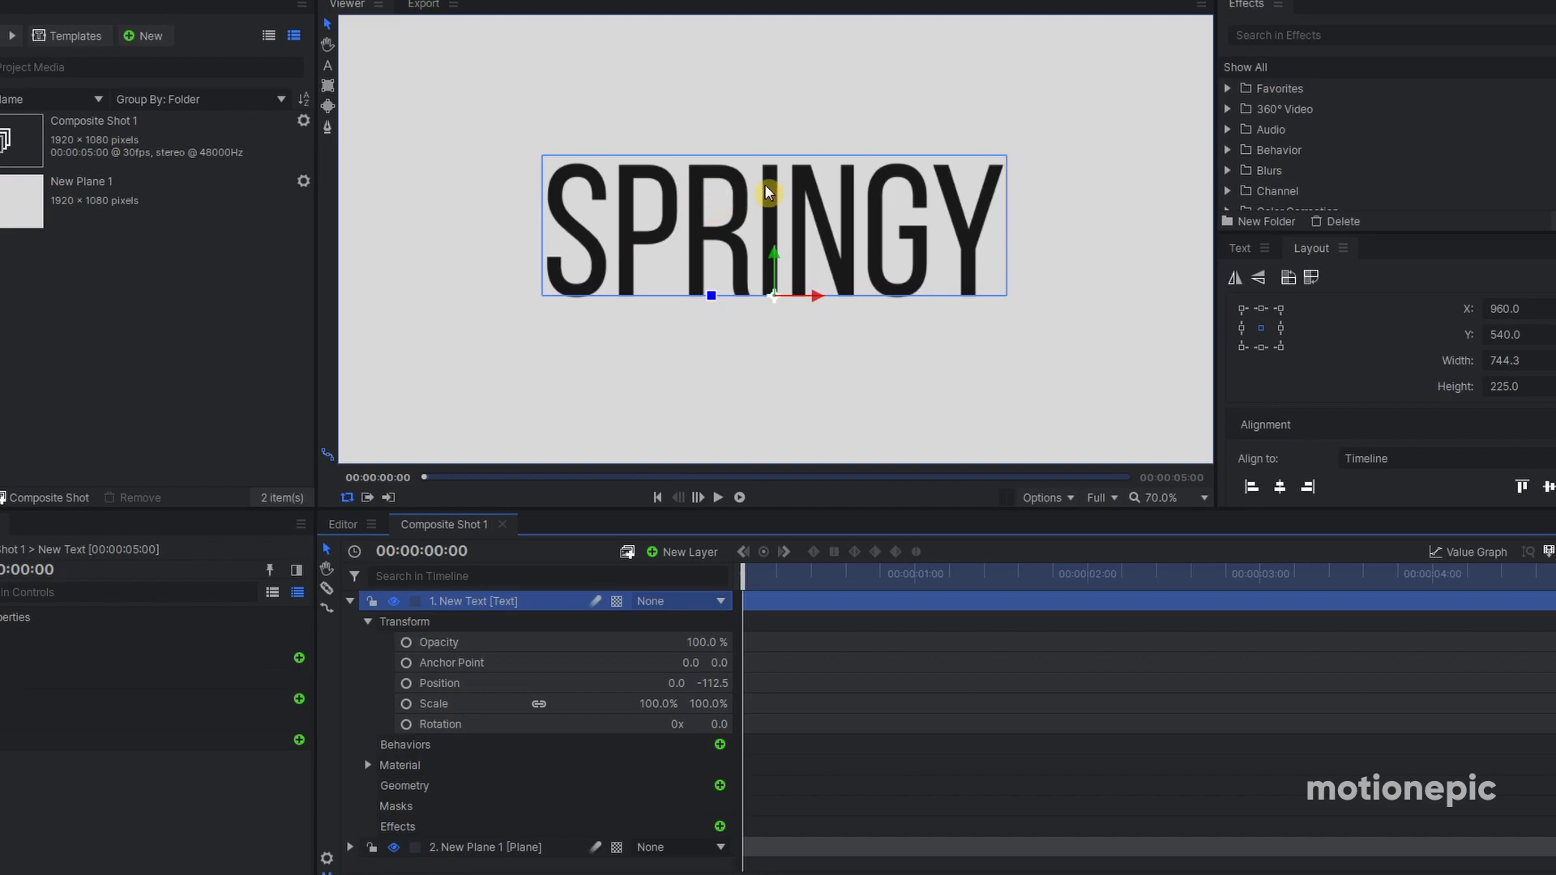
pyautogui.moveTo(690, 663); pyautogui.dragTo(992, 663)
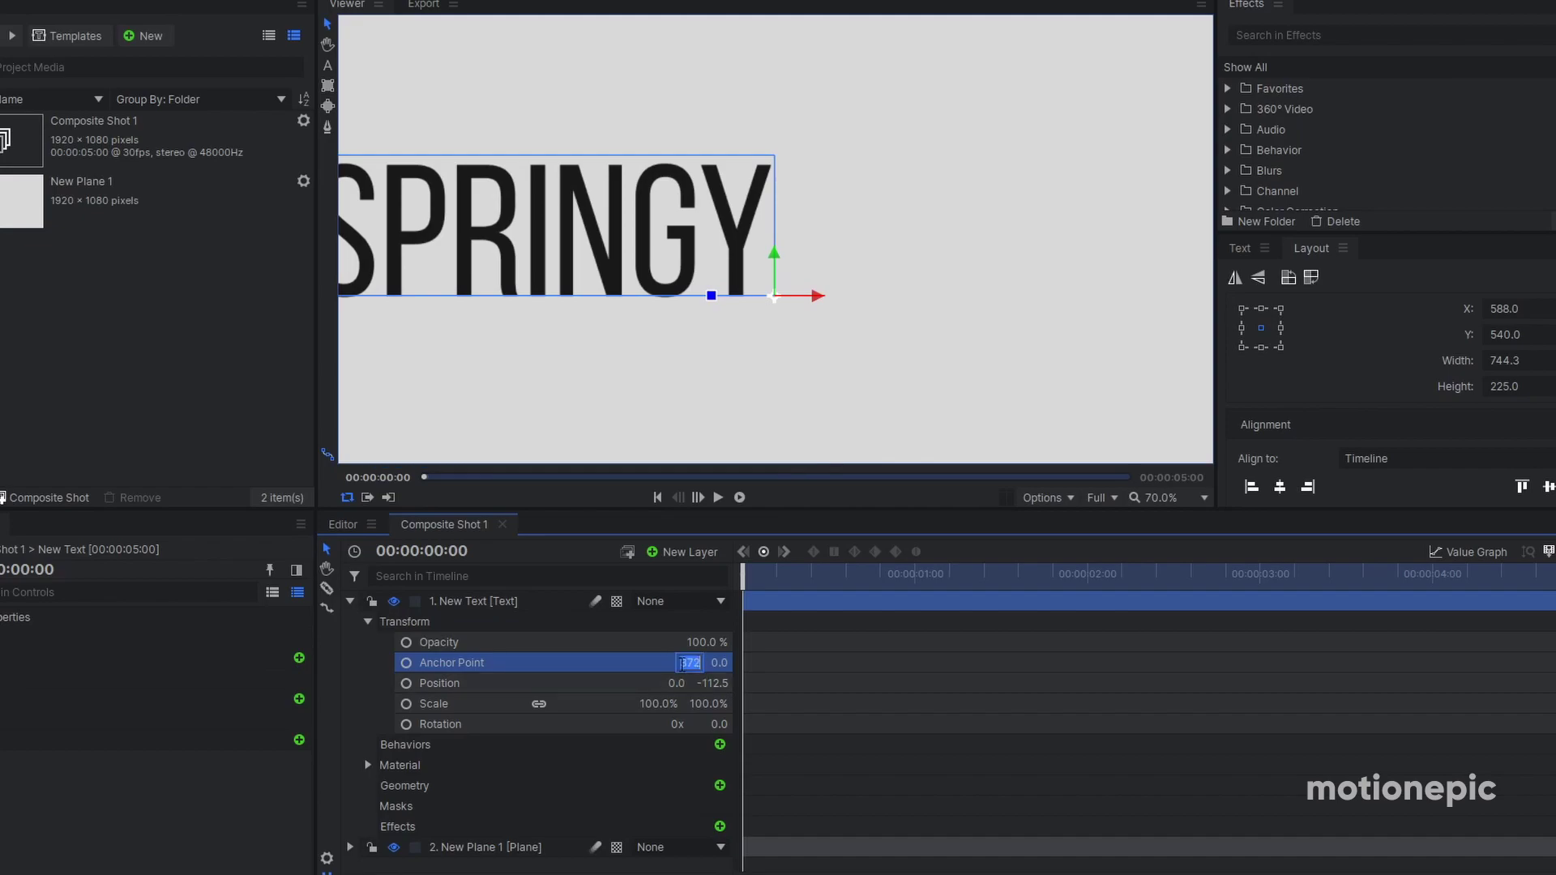
pyautogui.write('72')
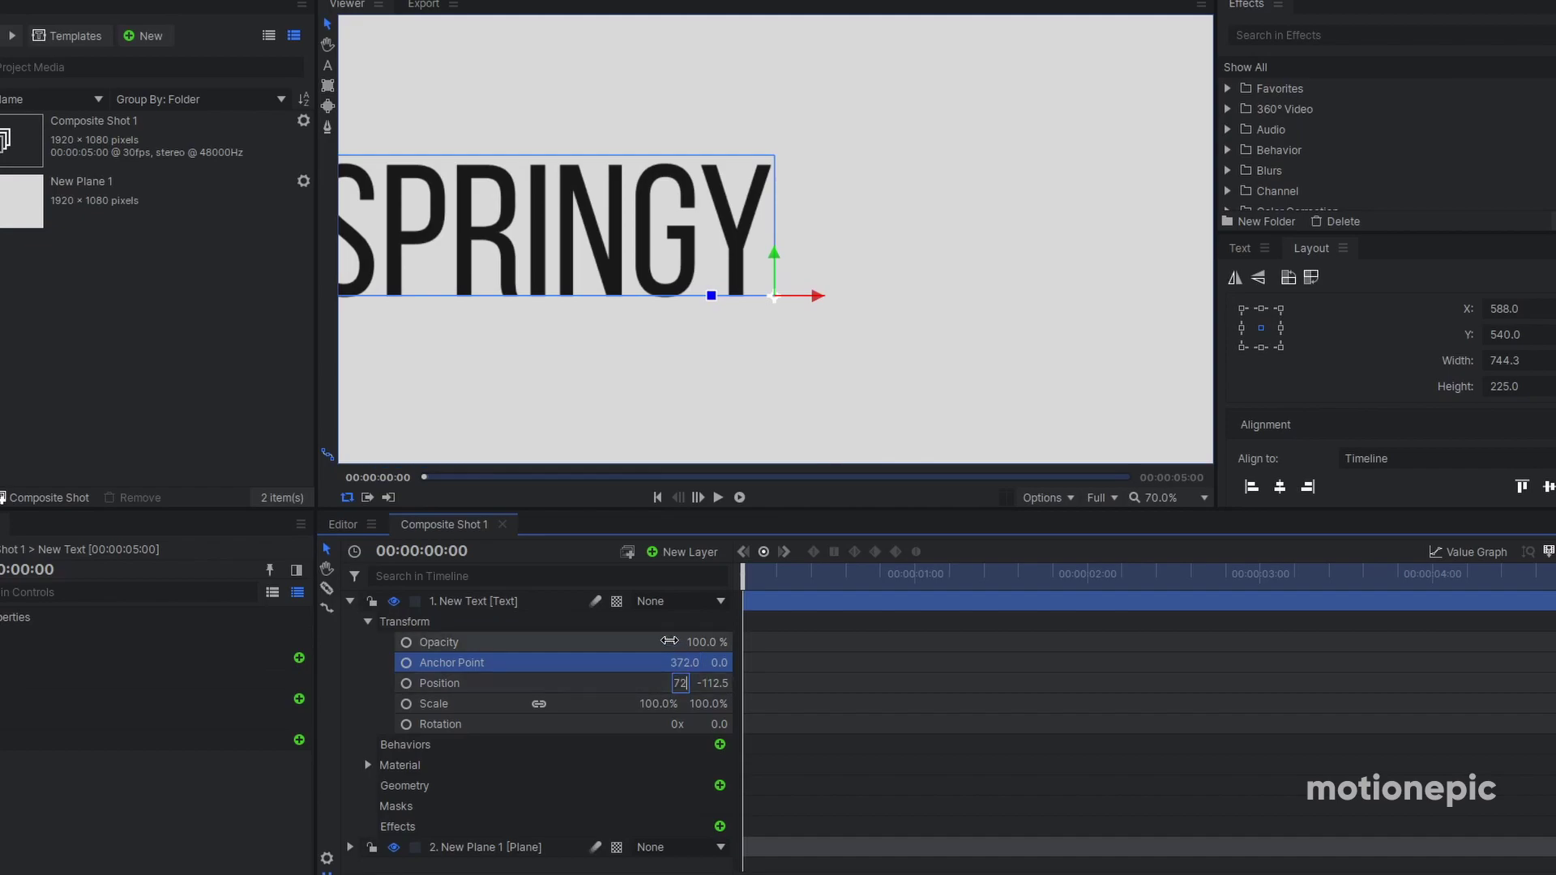
pyautogui.press('Return')
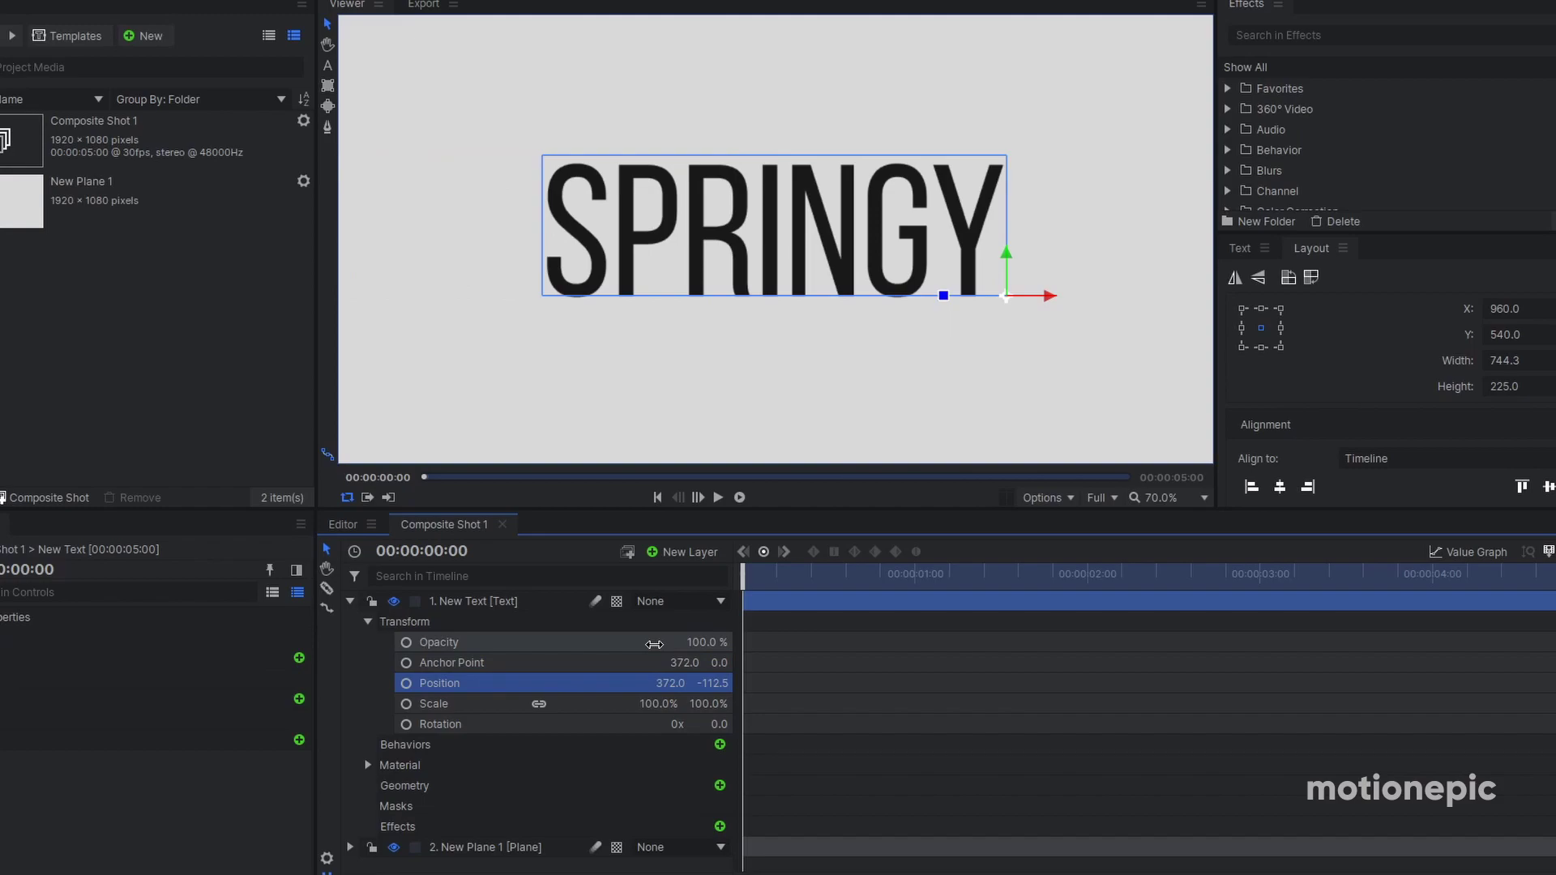
# Enable Scale keyframing on the text layer at 0:00, unlink the axes and set the horizontal scale to 0%
pyautogui.click(493, 705)
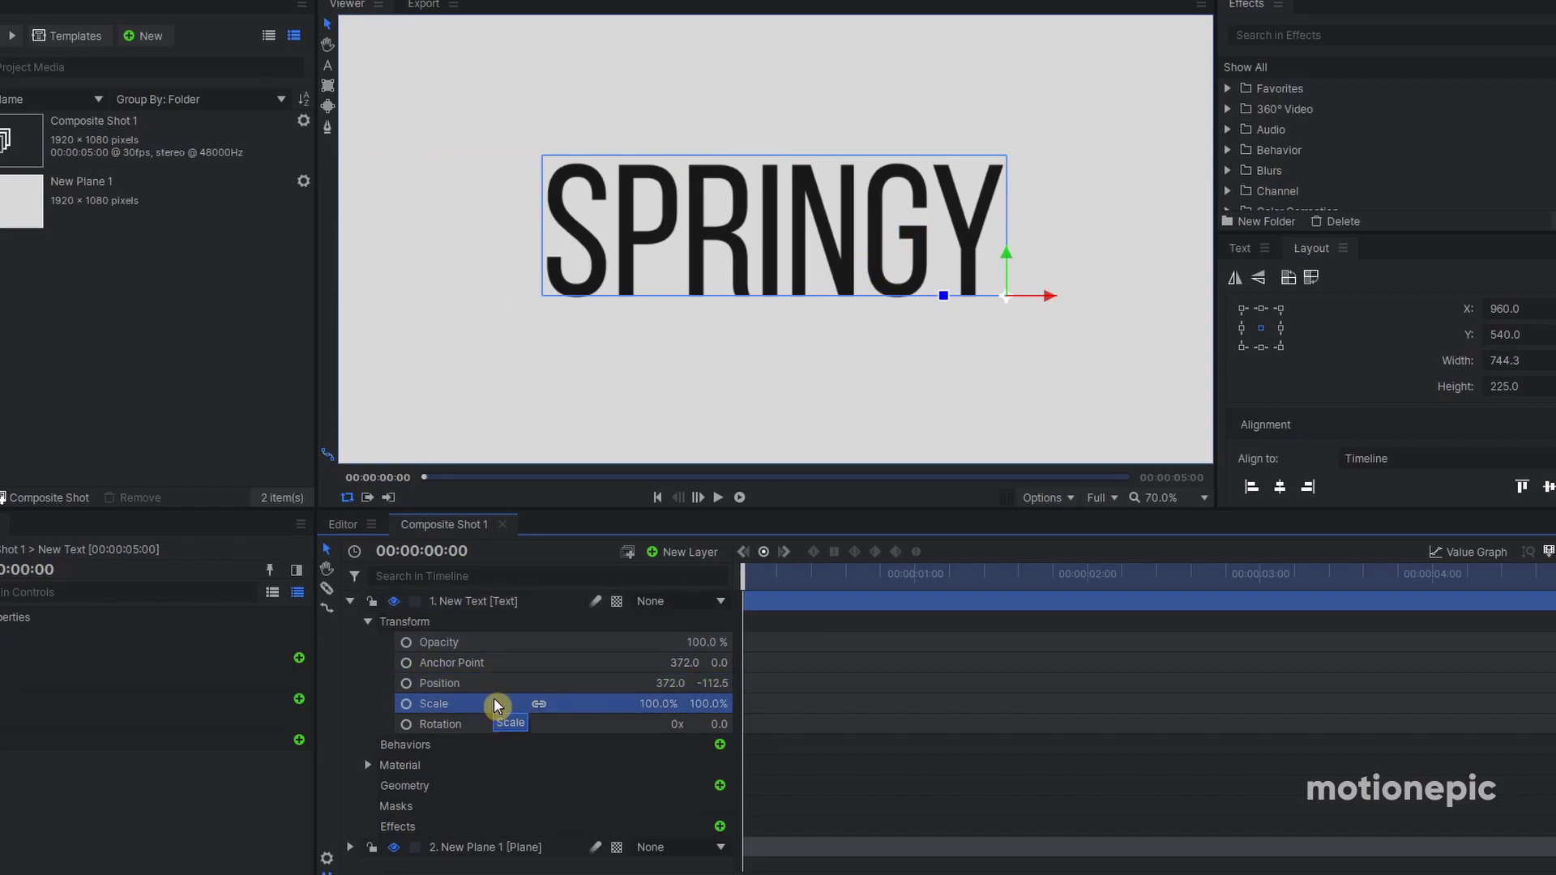
pyautogui.click(411, 705)
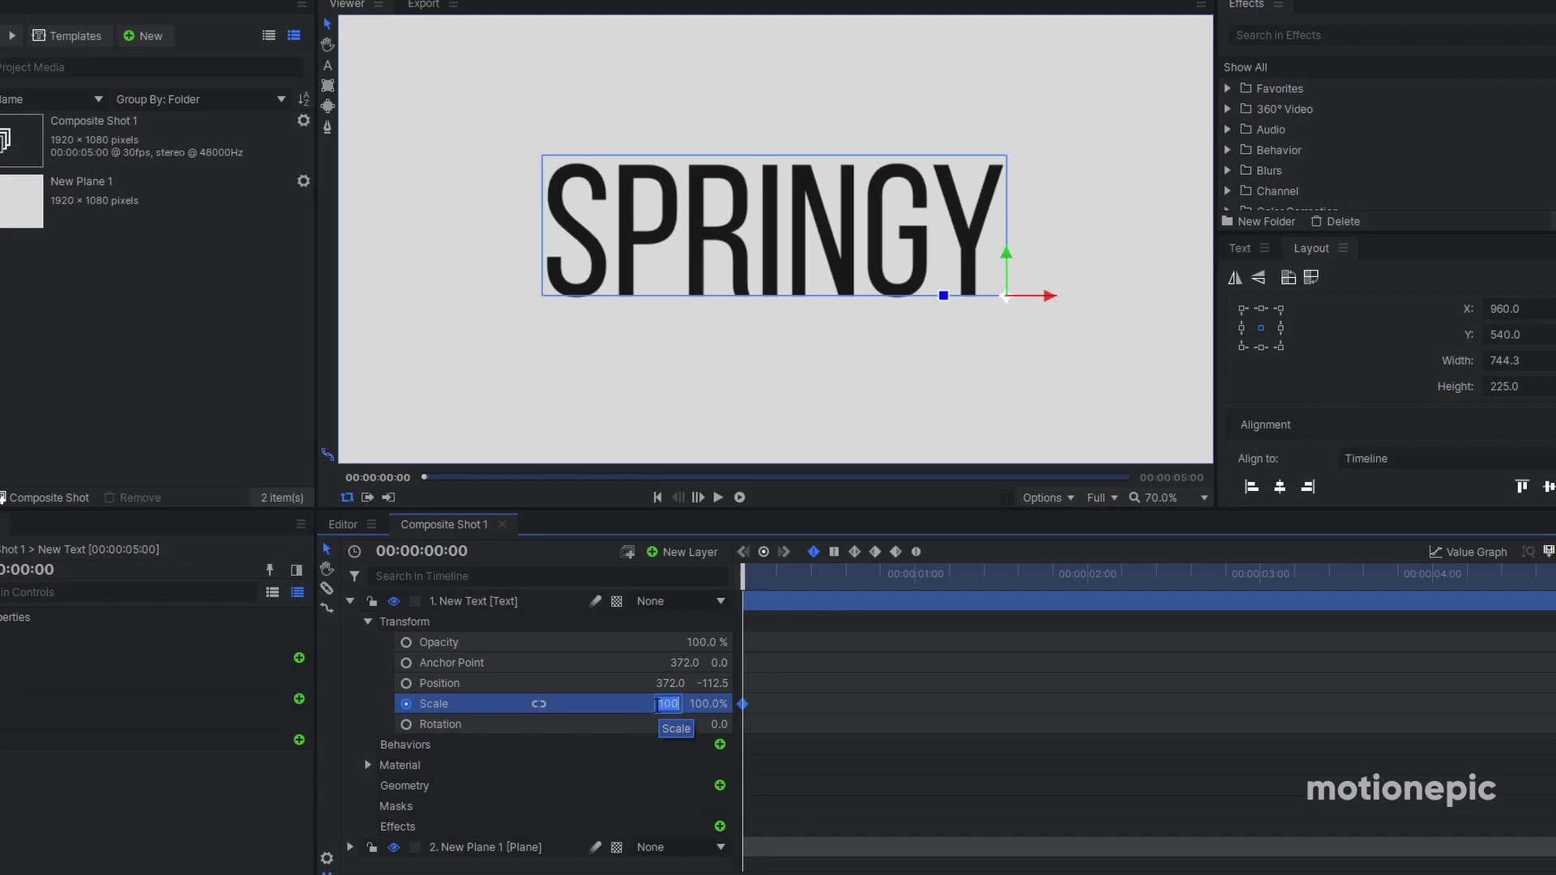
pyautogui.press('Return')
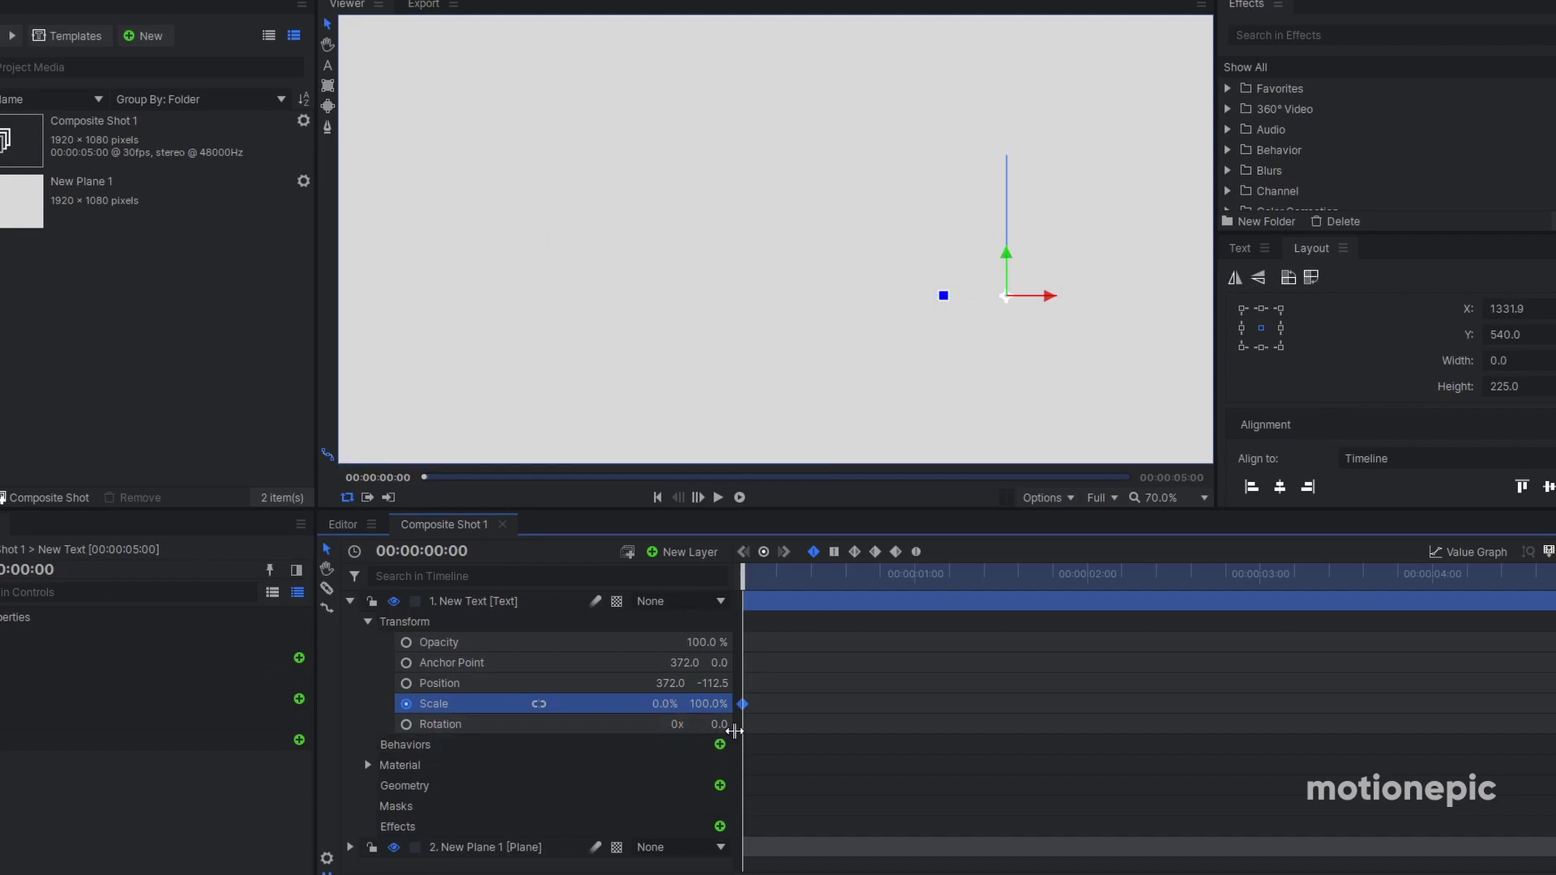
# Add a Scale keyframe at 1:00 with the text's horizontal scale set to 125%
pyautogui.click(918, 574)
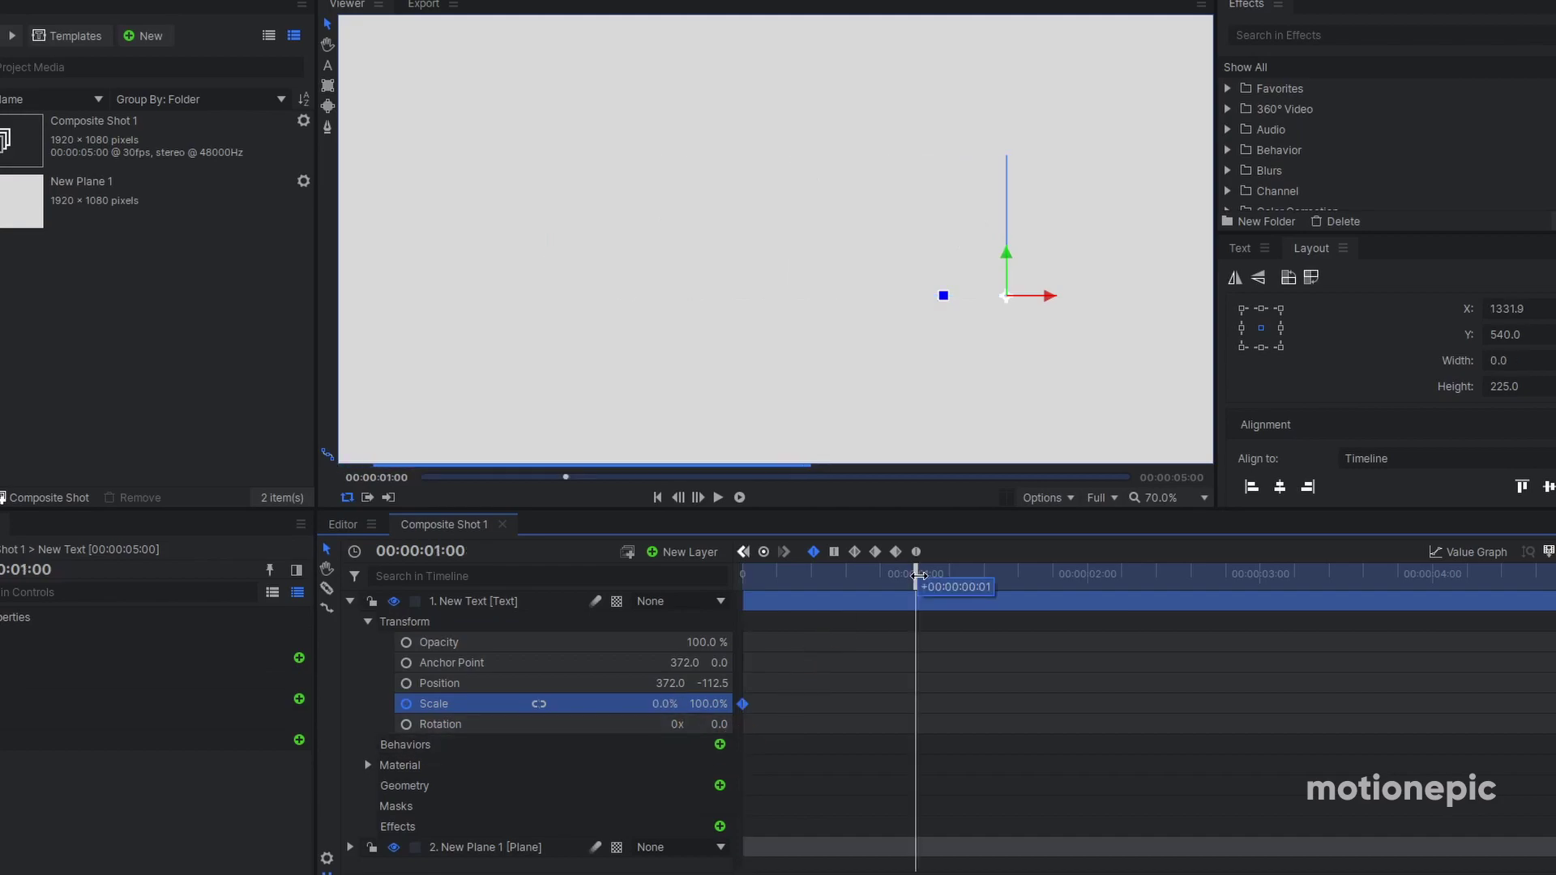
pyautogui.click(671, 705)
pyautogui.write('125')
pyautogui.press('Return')
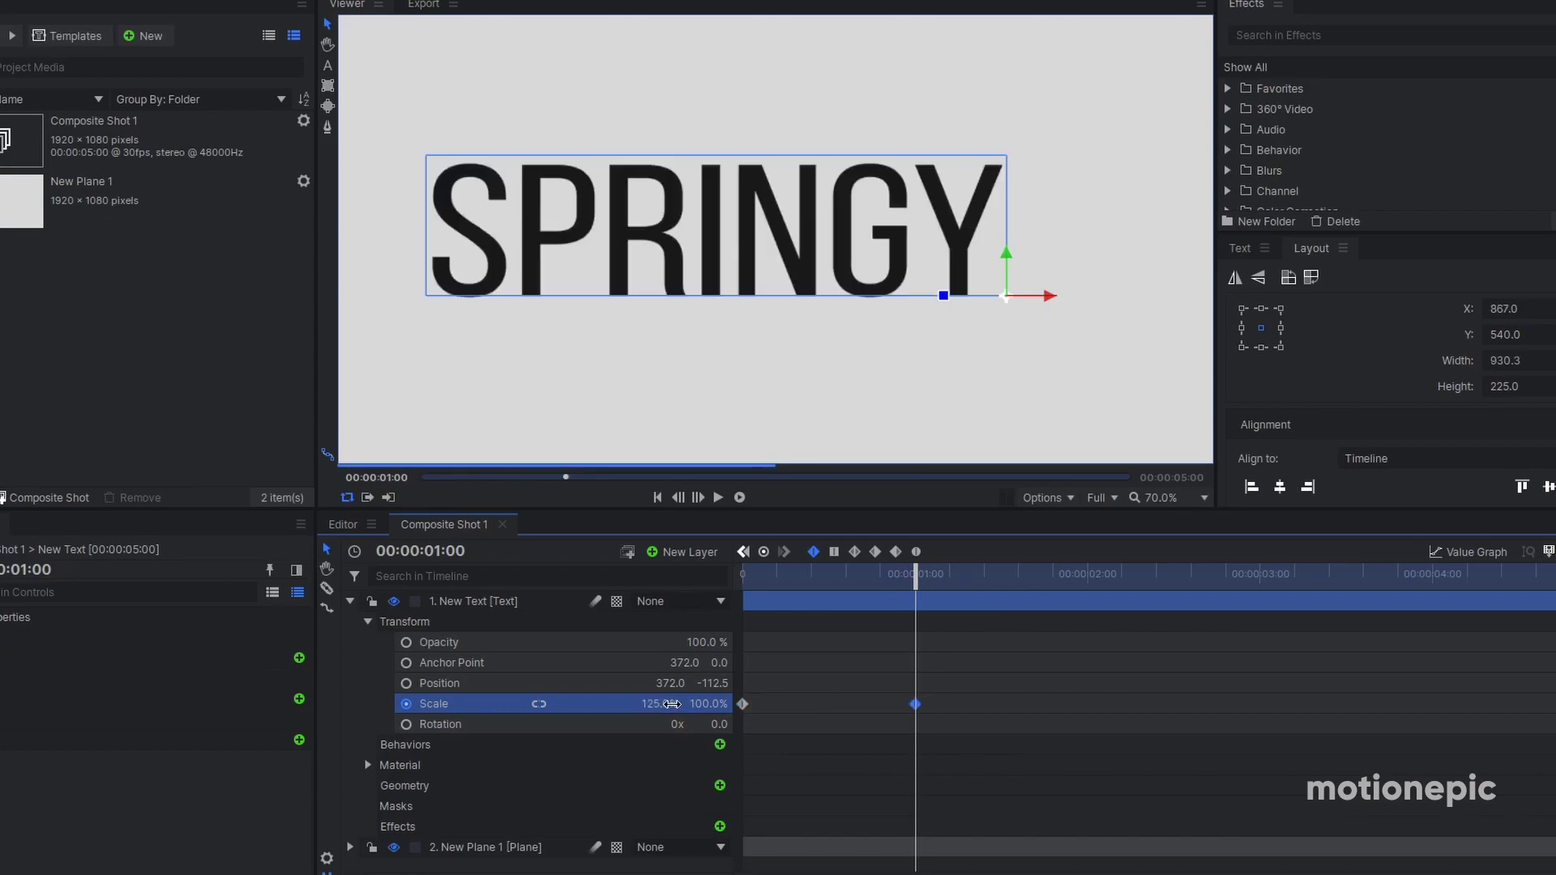
# Add a Scale keyframe at 1:15 with the text's horizontal scale set to 85%
pyautogui.scroll(-4, 772, 203)
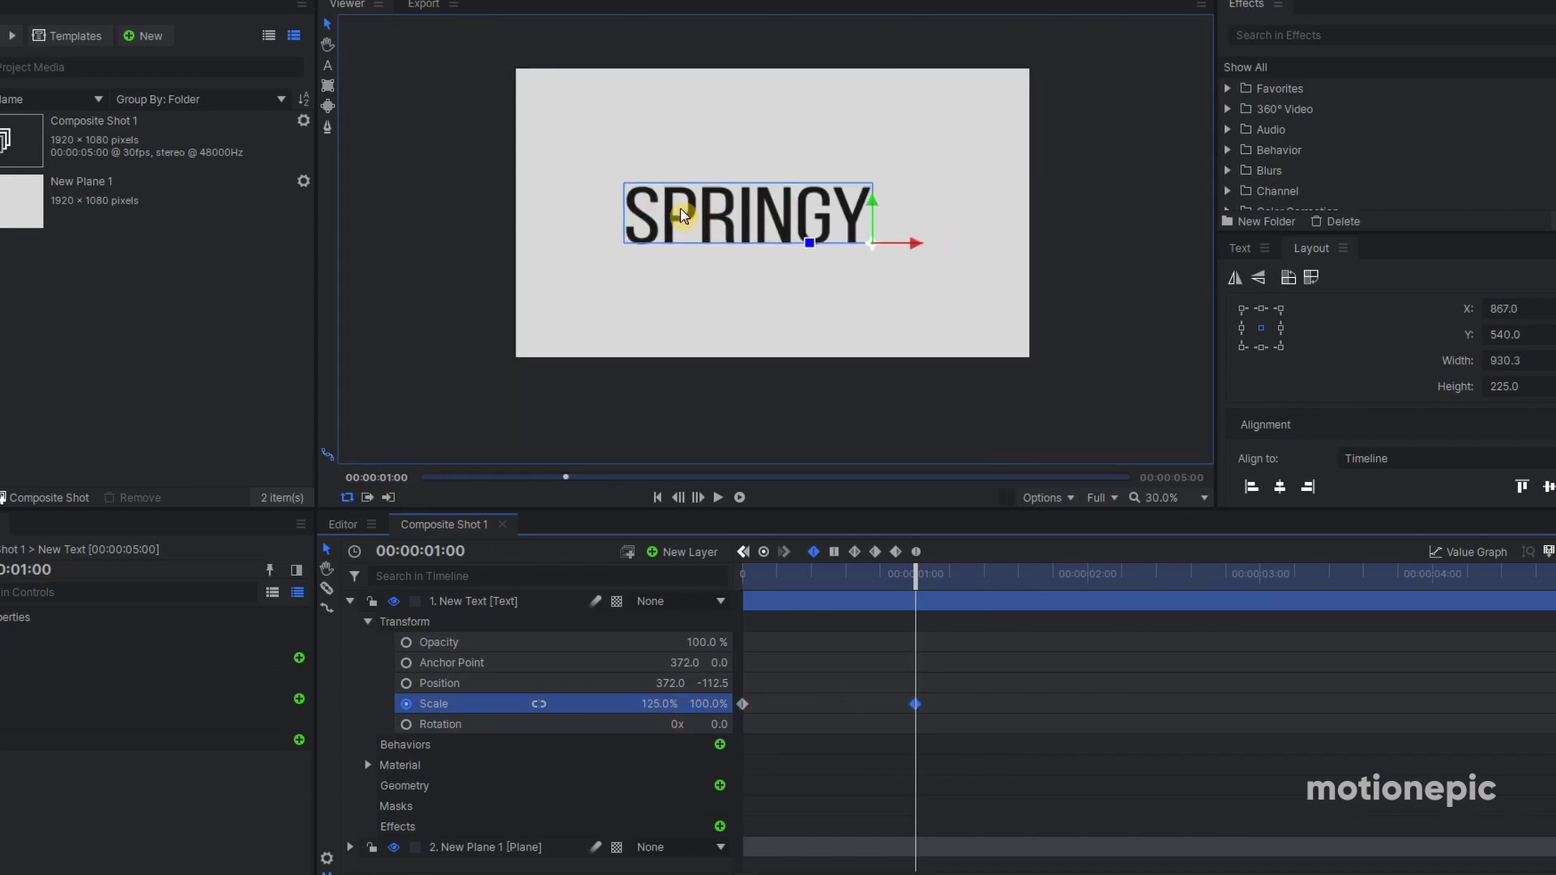
pyautogui.scroll(1, 705, 209)
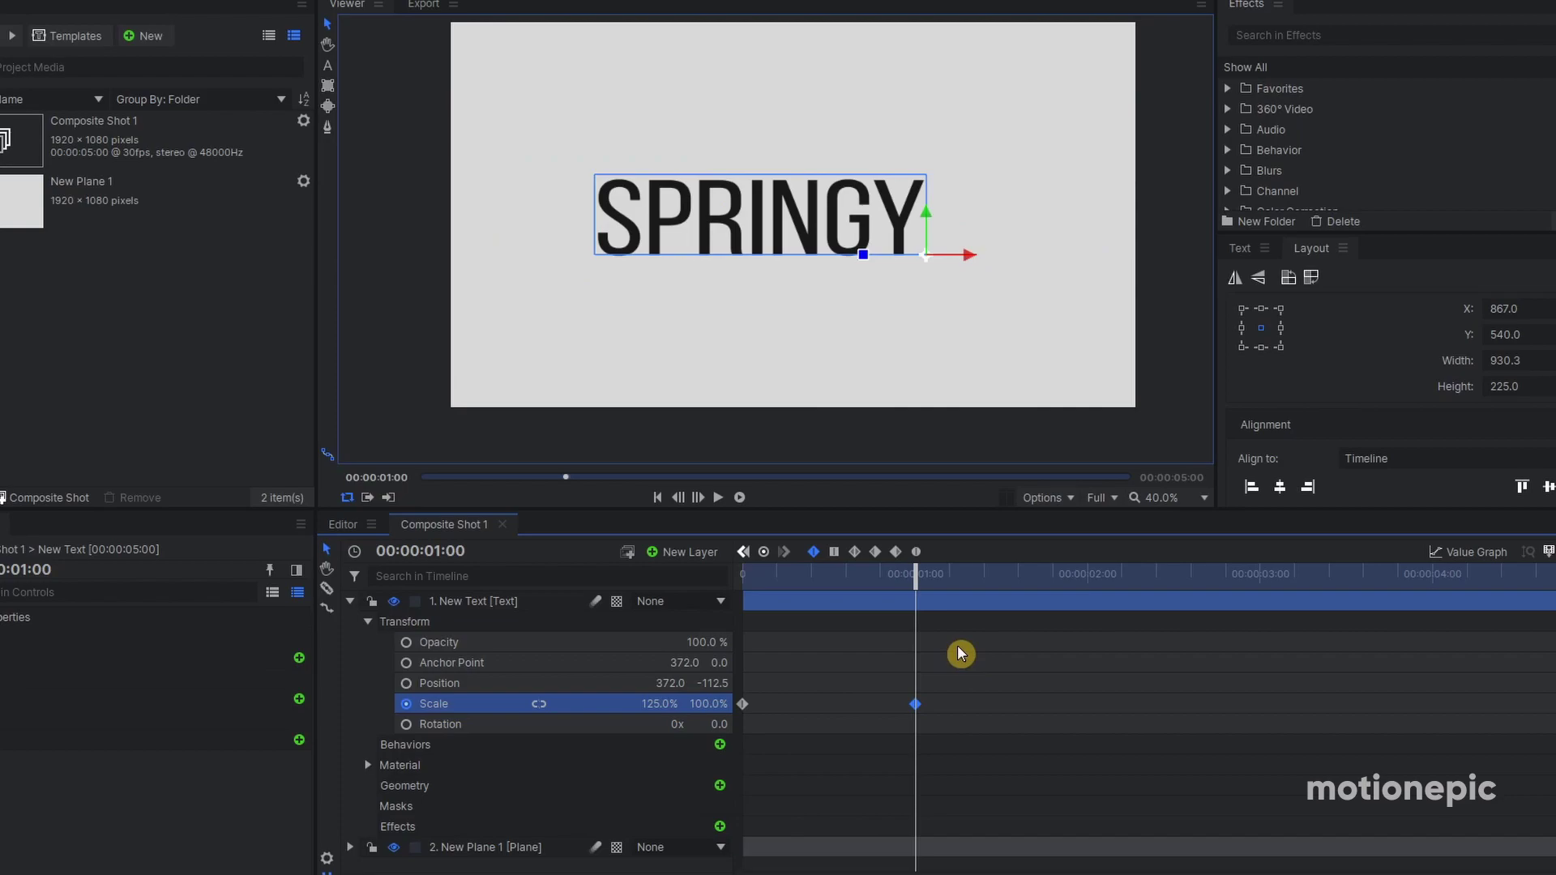
pyautogui.press('space')
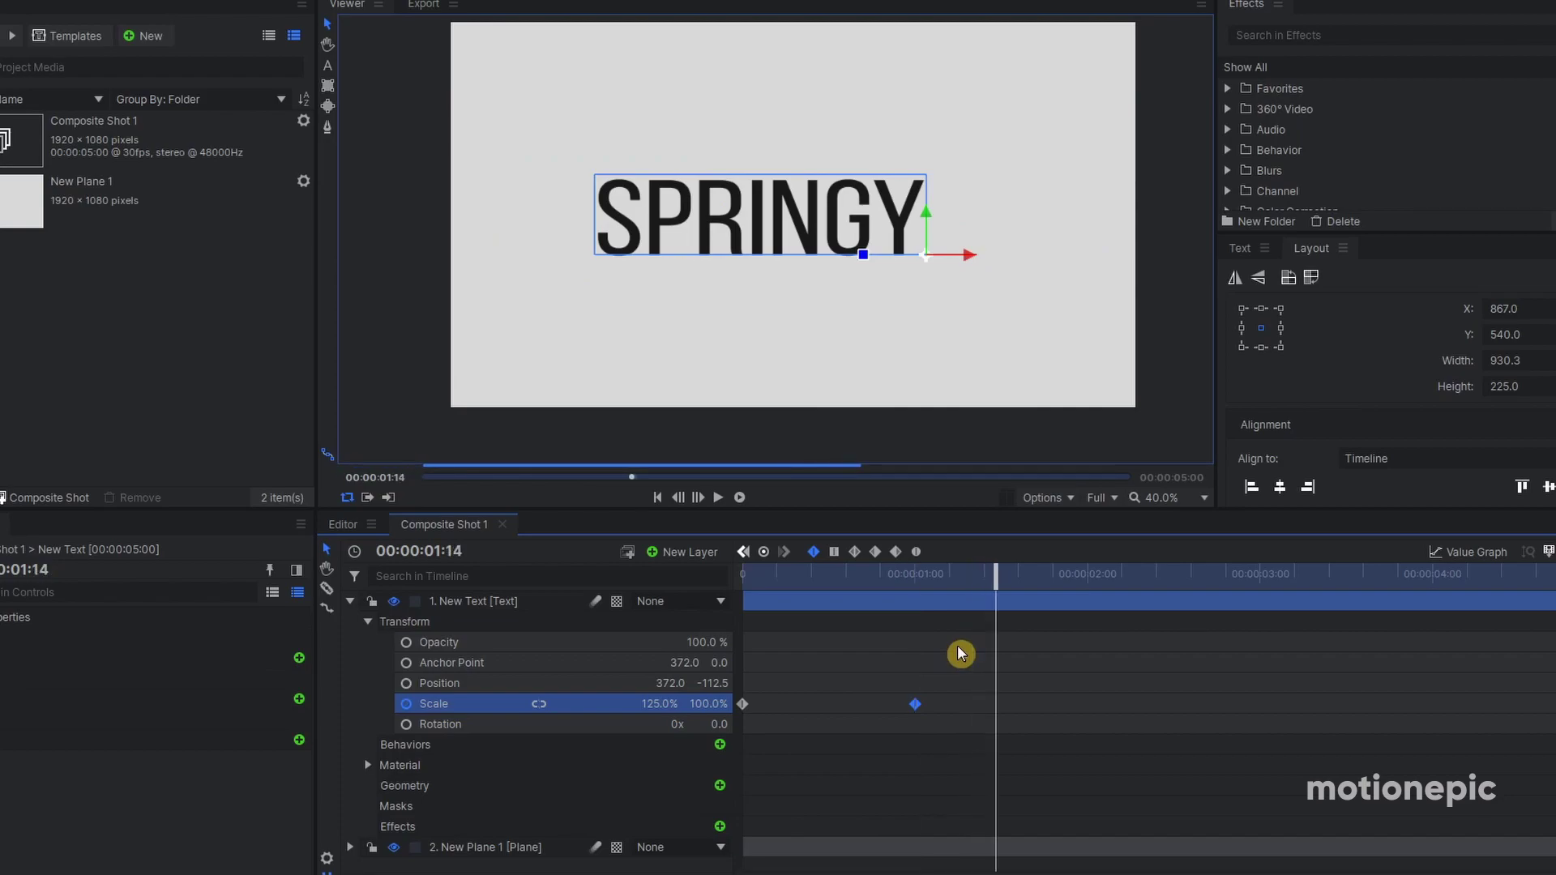
pyautogui.press('.')
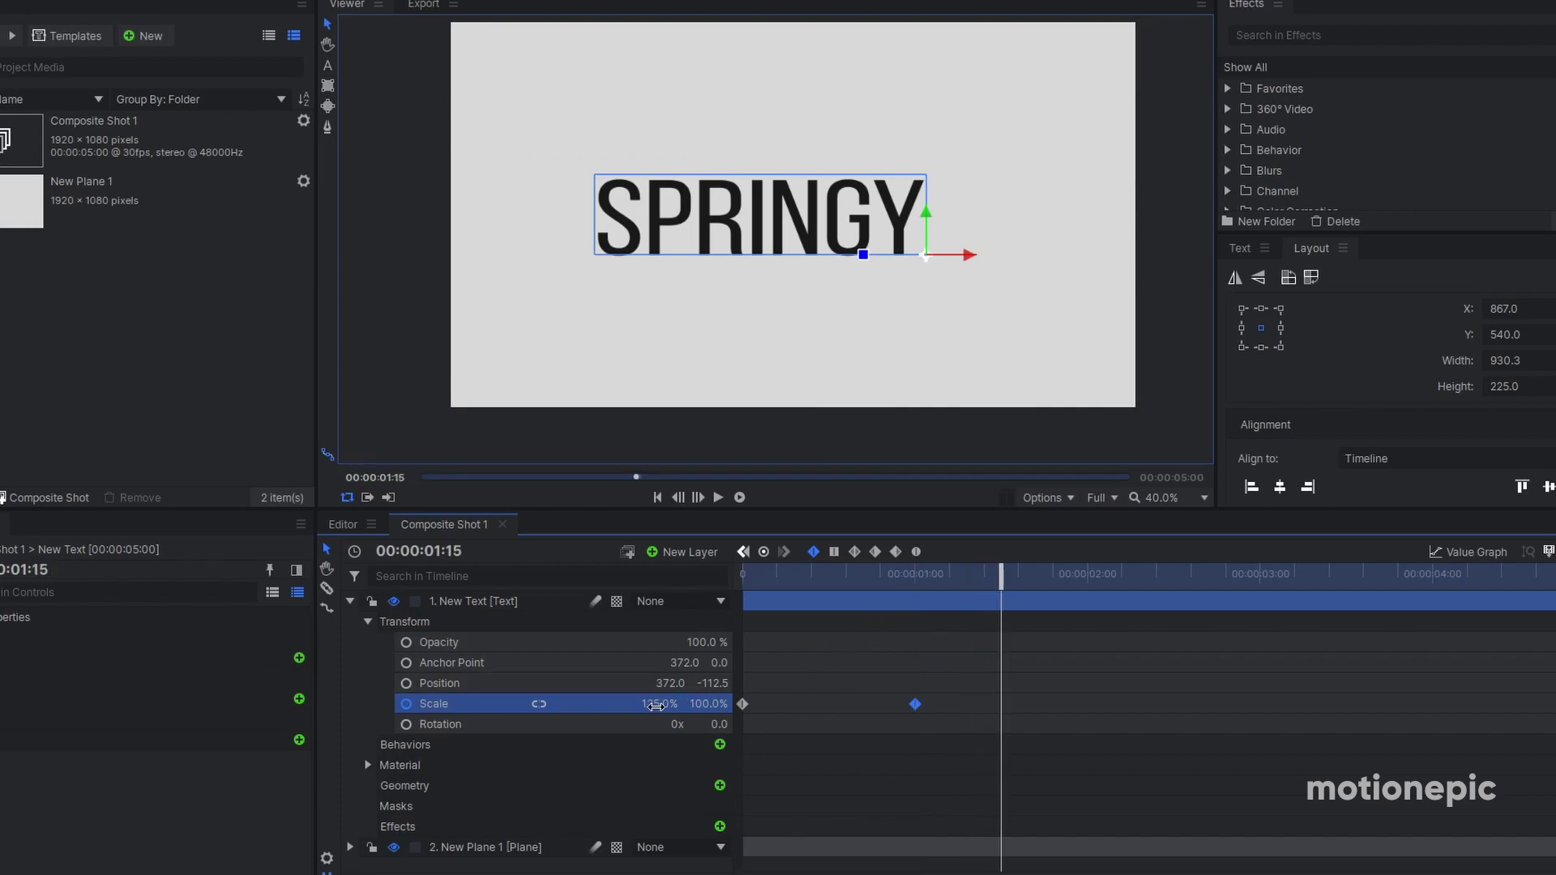
pyautogui.write('5')
pyautogui.press('Return')
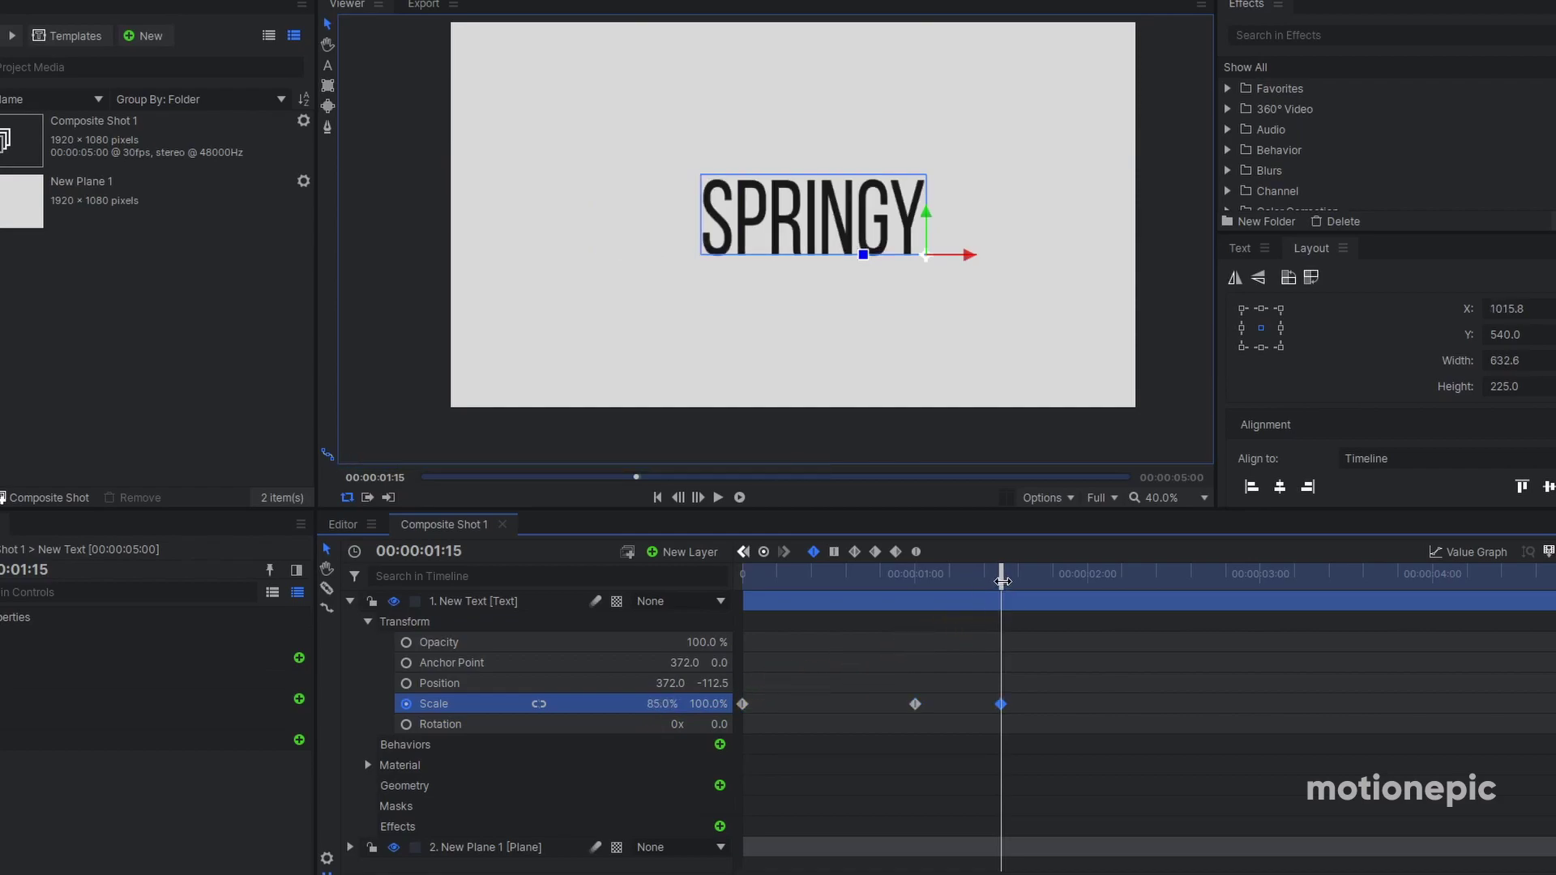
# Add horizontal Scale keyframes of 110% at 1:25 and 95% at 2:01 on the text layer
pyautogui.moveTo(1003, 578); pyautogui.dragTo(1060, 578)
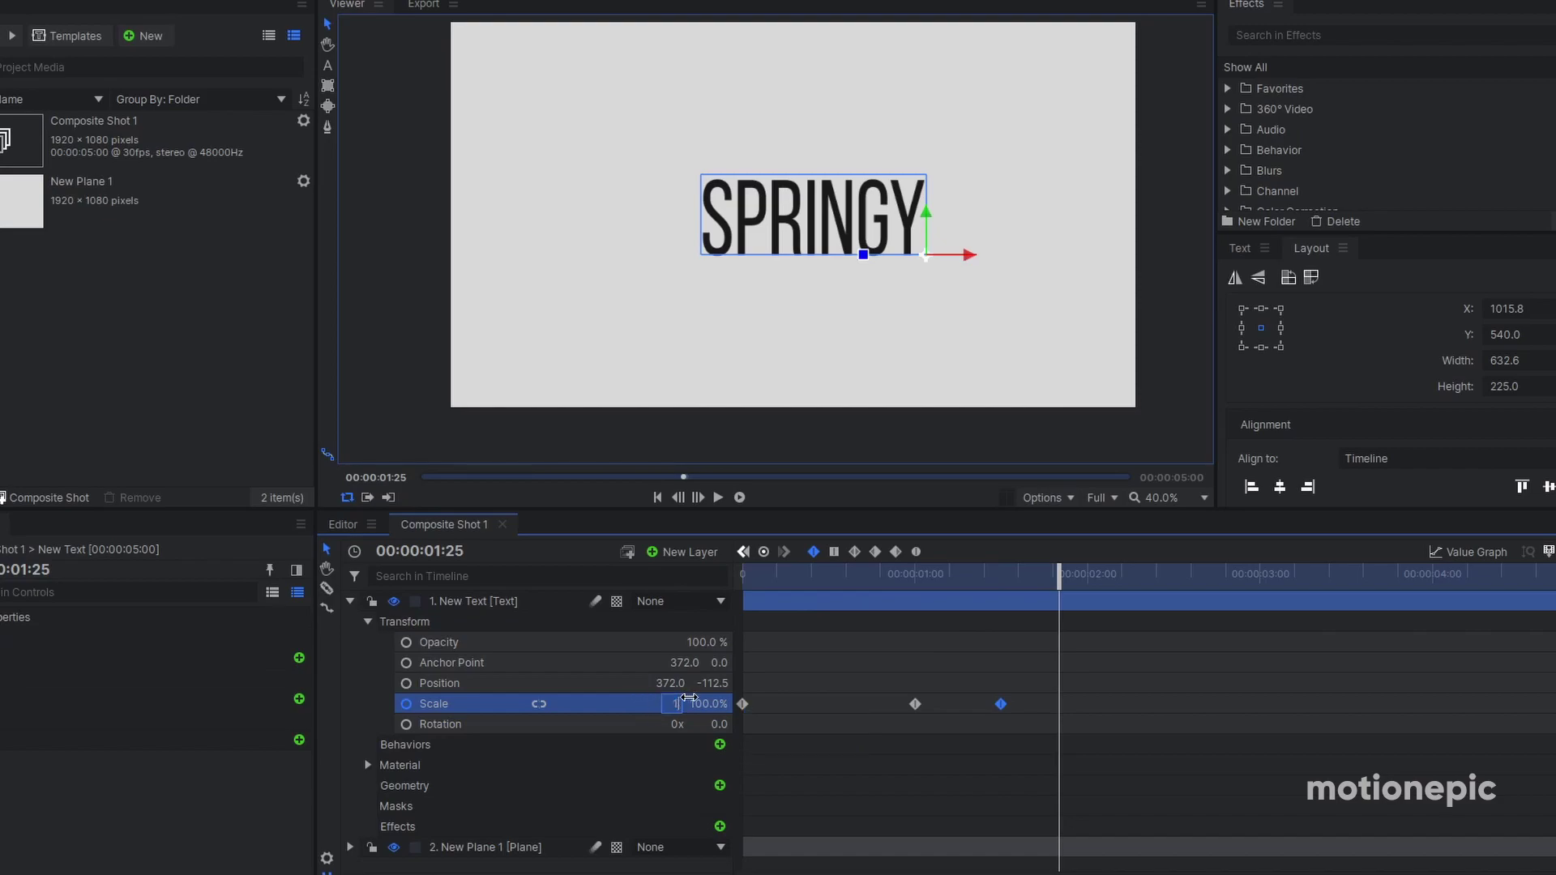
pyautogui.press('Return')
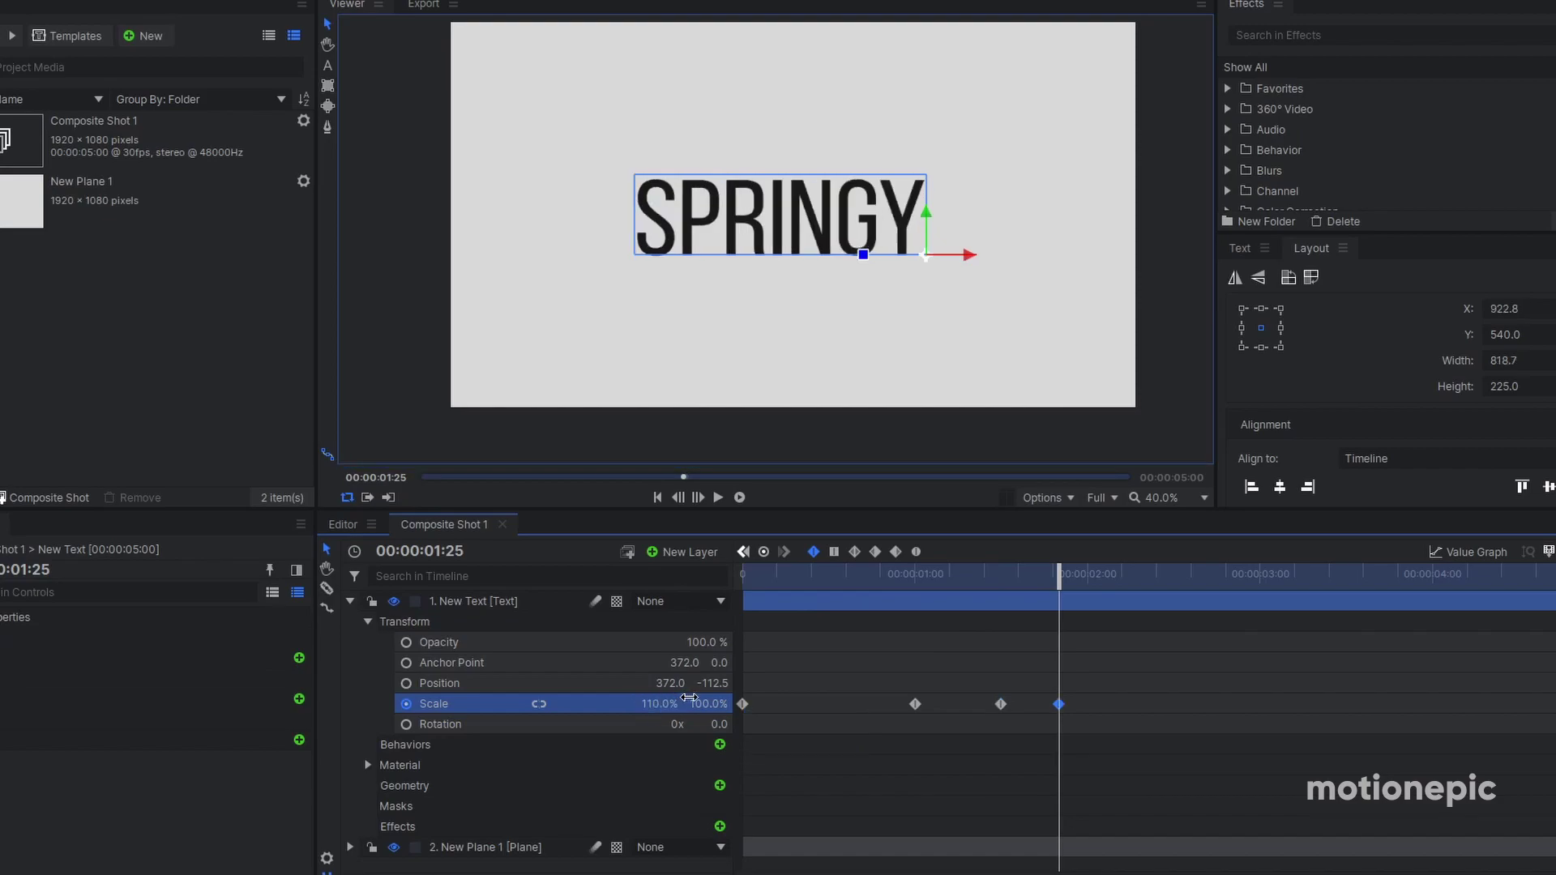
pyautogui.press('space')
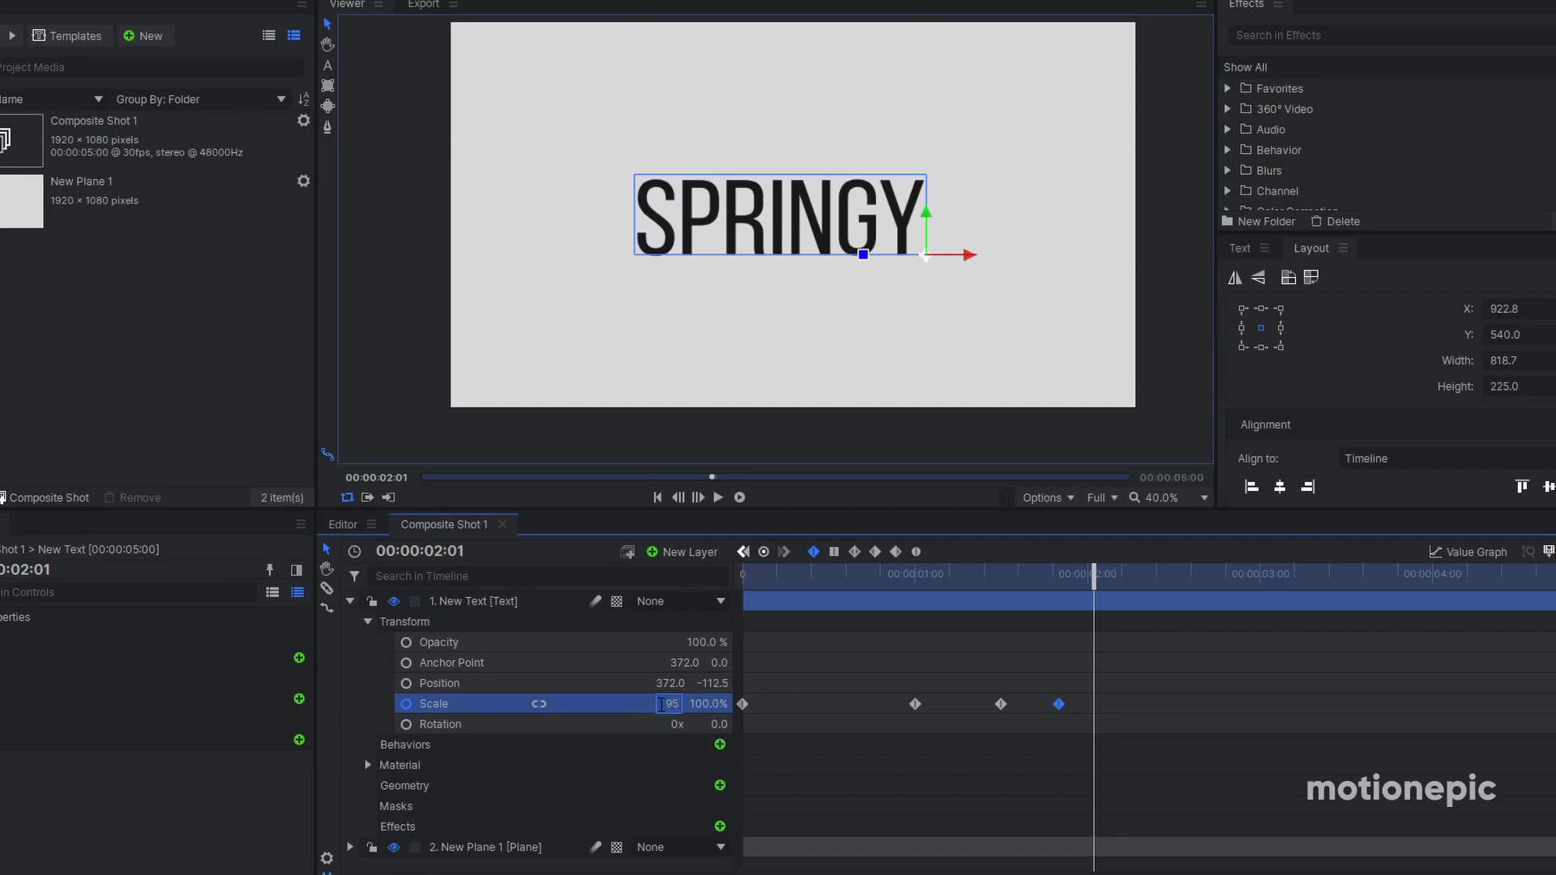
pyautogui.click(1152, 733)
# Add a final Scale keyframe at 2:05 with the text's horizontal scale set to 100%
pyautogui.press('space')
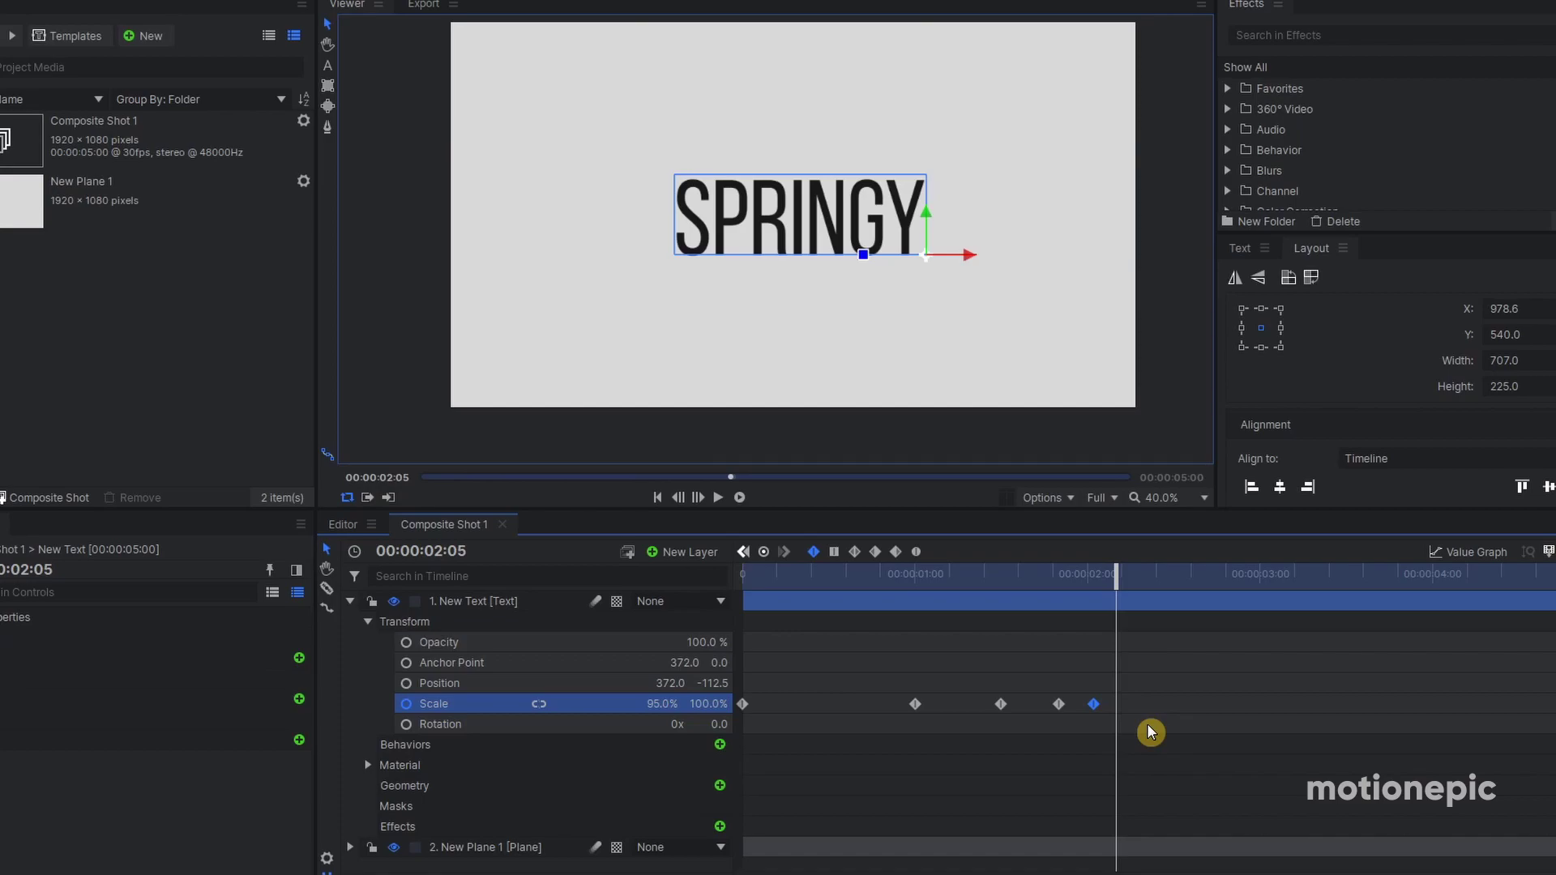
pyautogui.click(654, 705)
pyautogui.write('100')
# Select all of the text layer's Scale keyframes and change their interpolation to Bezier
pyautogui.click(1054, 733)
pyautogui.moveTo(1175, 676); pyautogui.dragTo(653, 751)
pyautogui.click(915, 553)
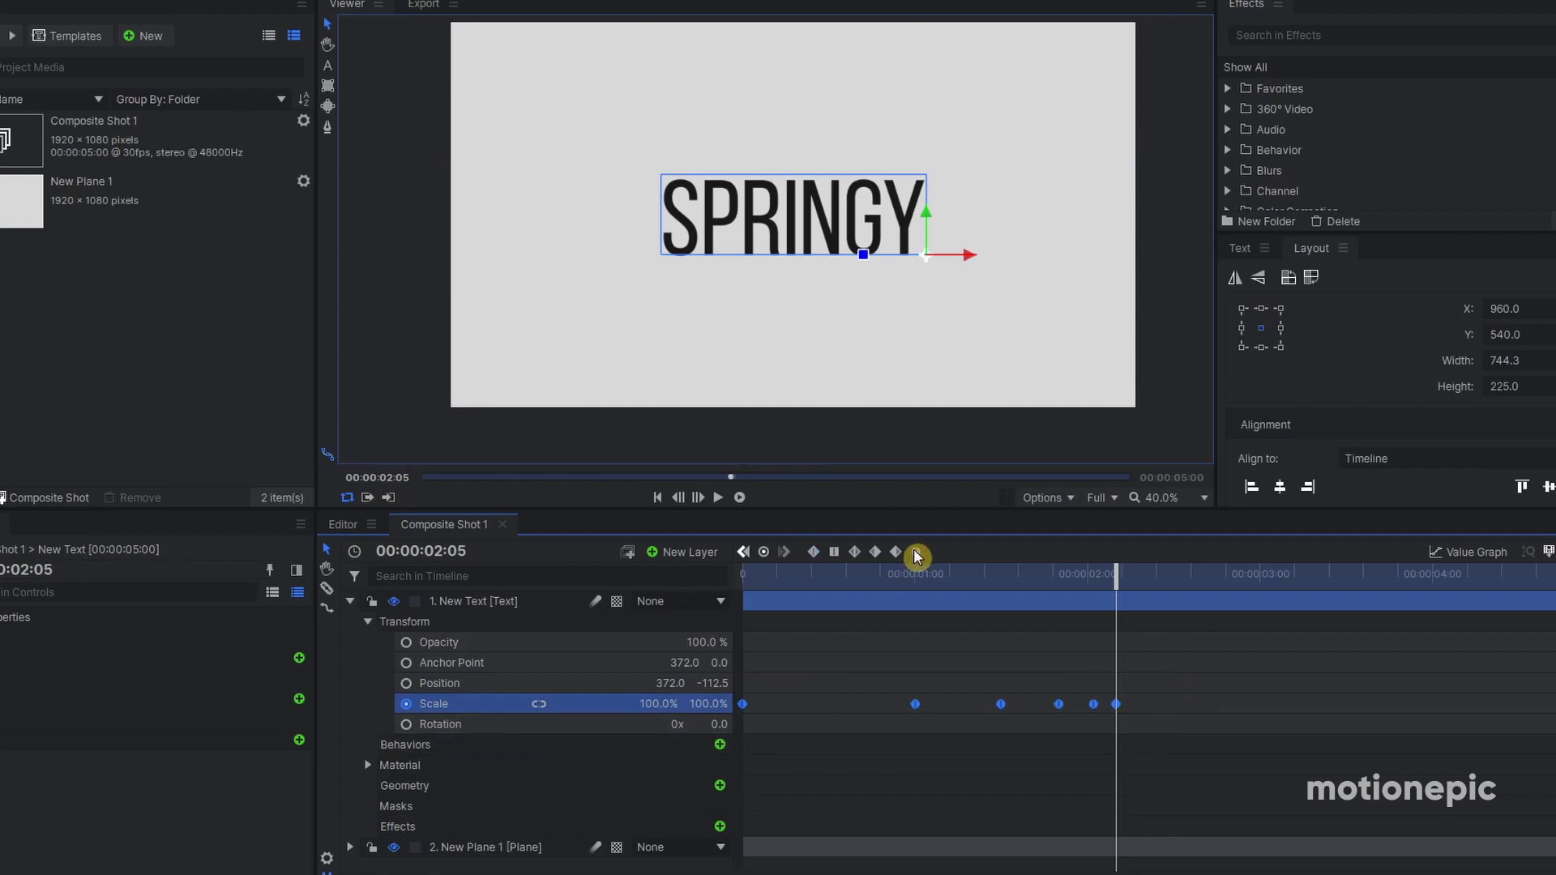
# In the value graph, extend the incoming Bezier handle of the 125% keyframe back to the timeline start, and preview the animation
pyautogui.click(1441, 557)
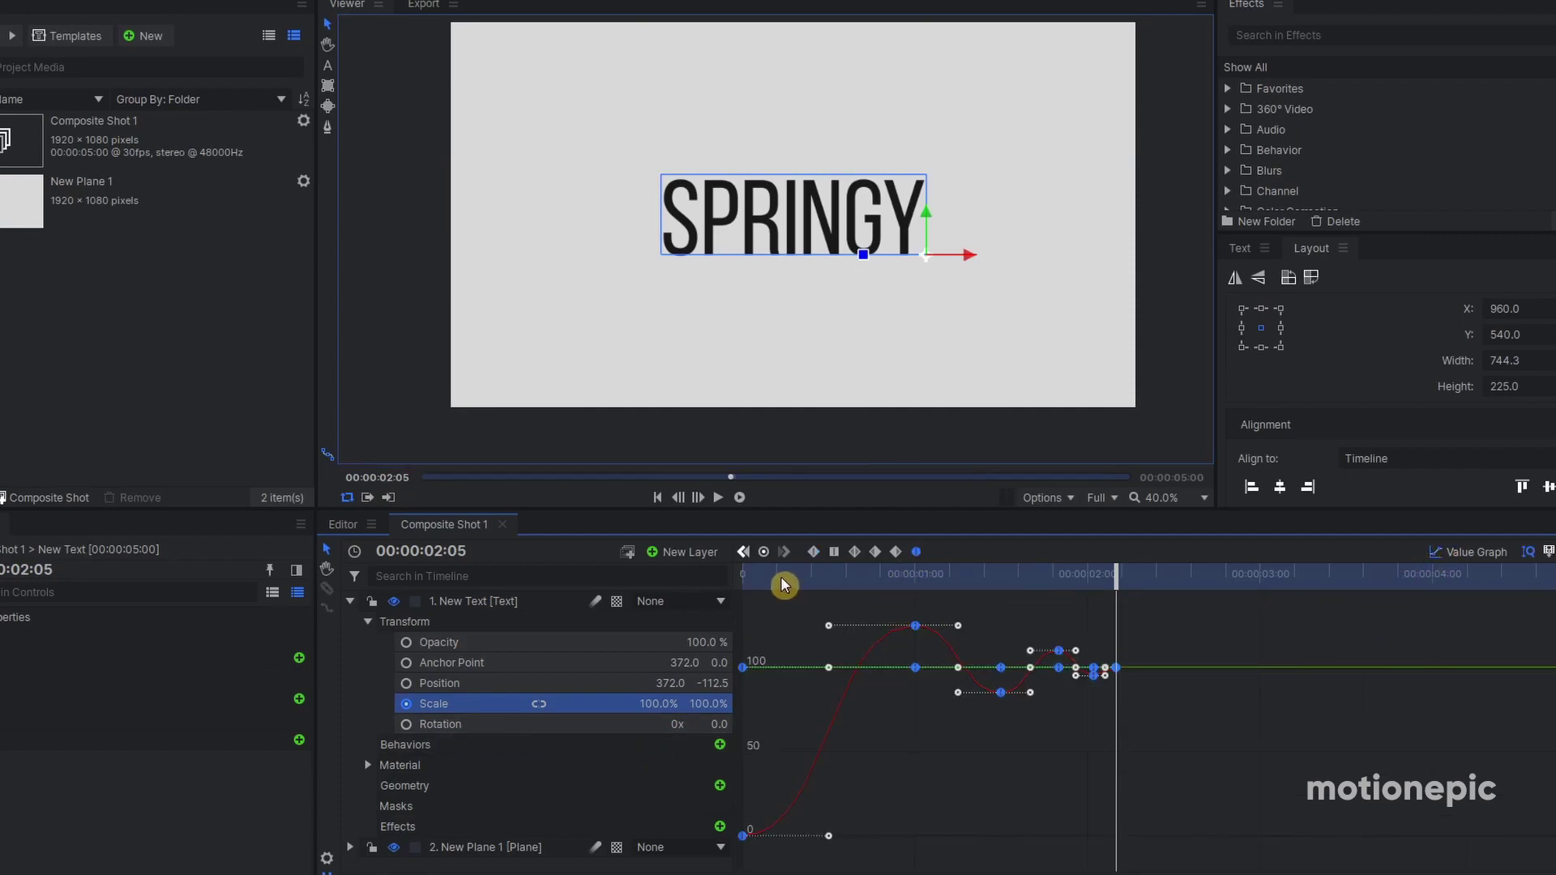
pyautogui.click(915, 626)
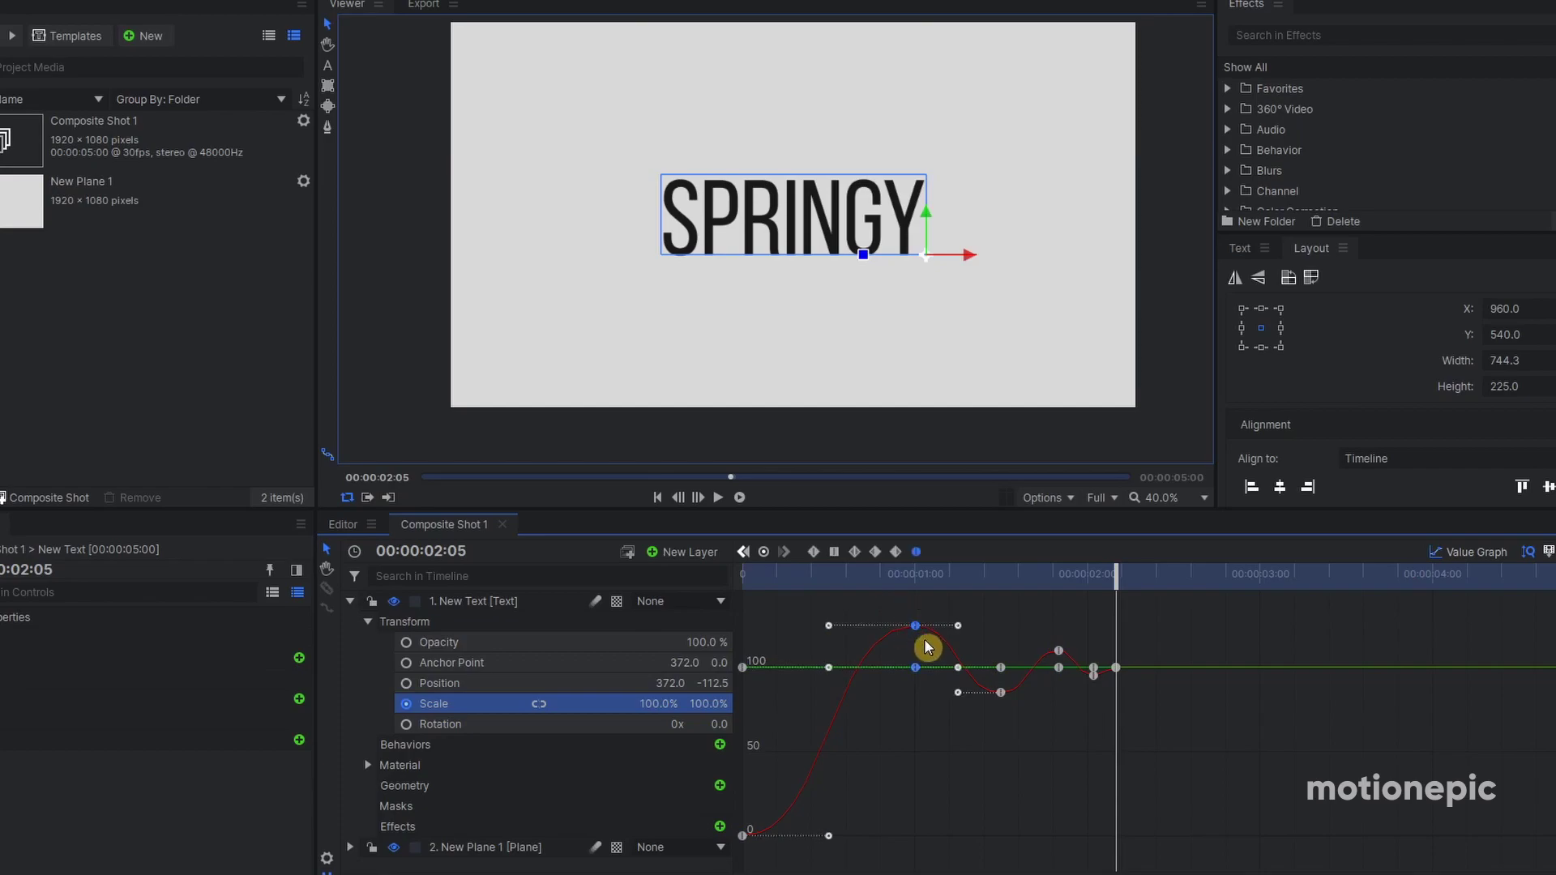
pyautogui.moveTo(828, 625); pyautogui.dragTo(717, 636)
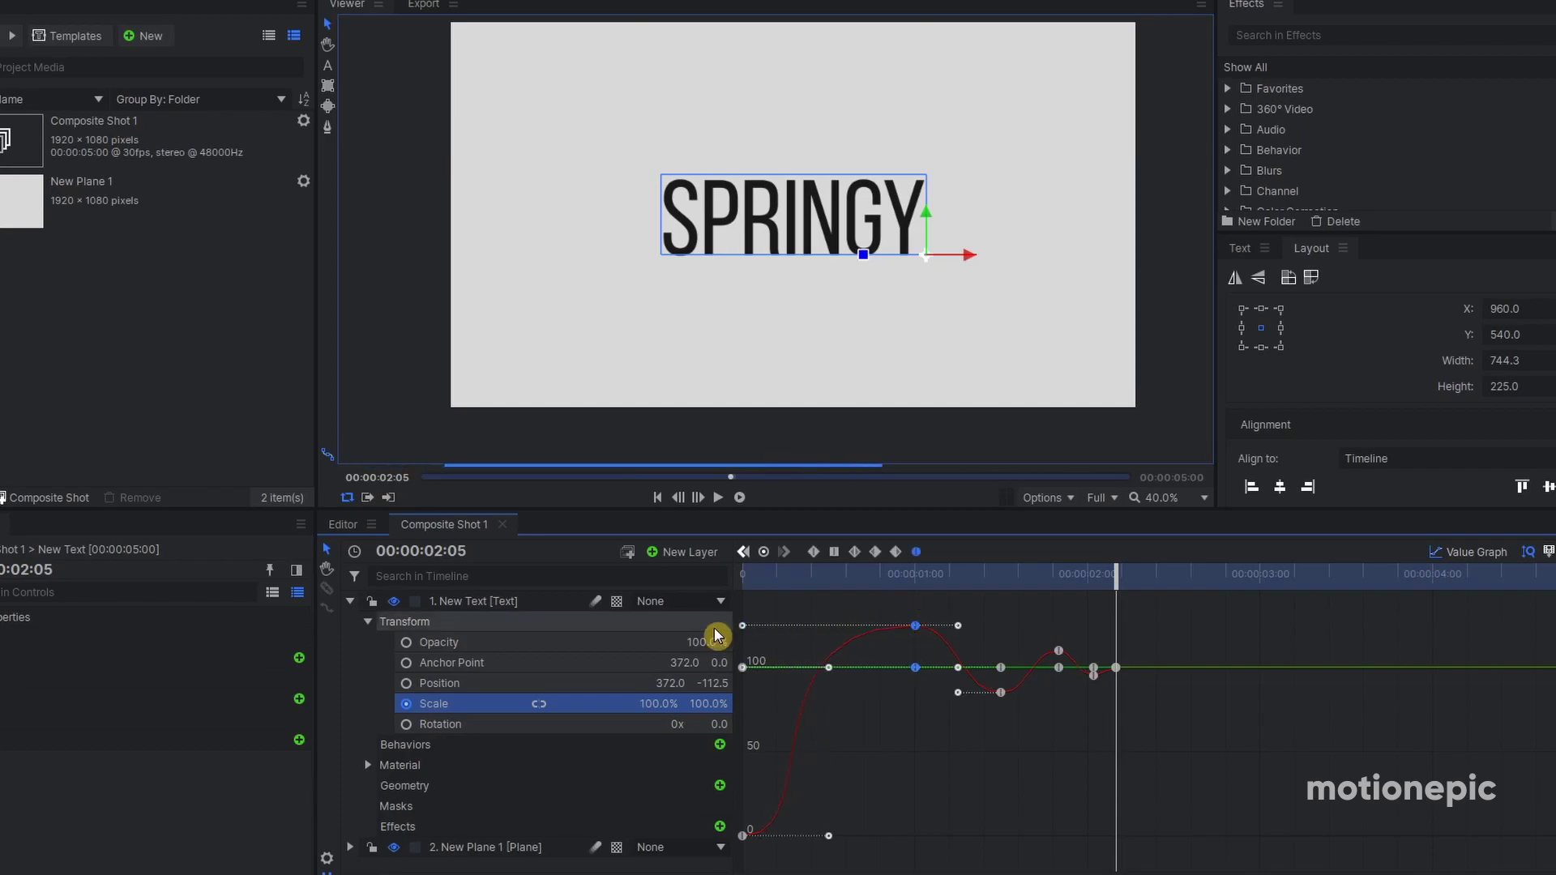
pyautogui.moveTo(771, 580); pyautogui.dragTo(670, 588)
pyautogui.click(845, 712)
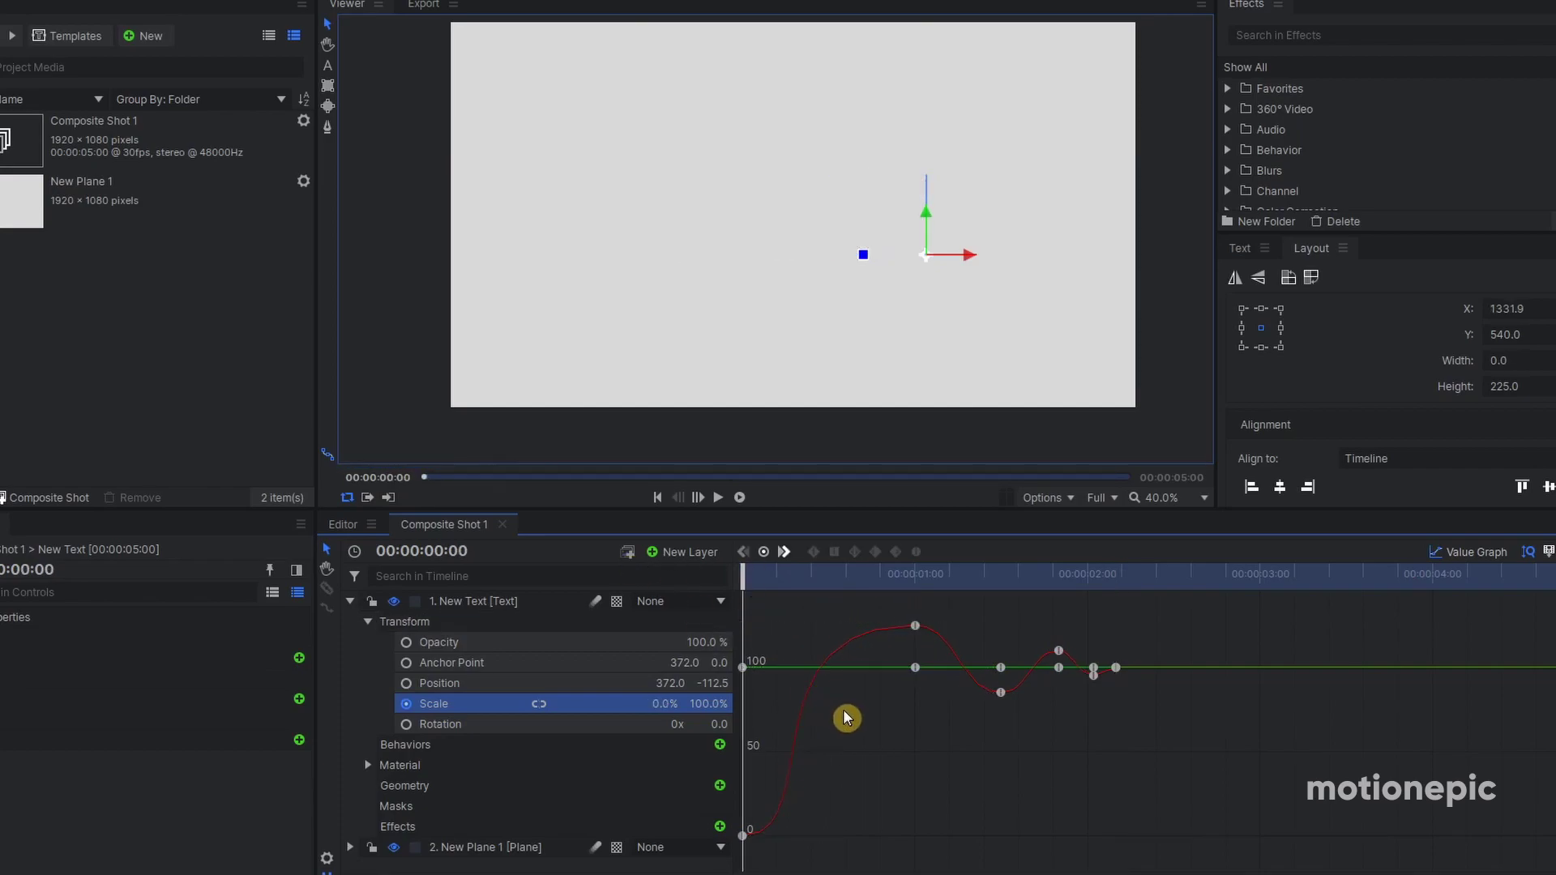
pyautogui.press('space')
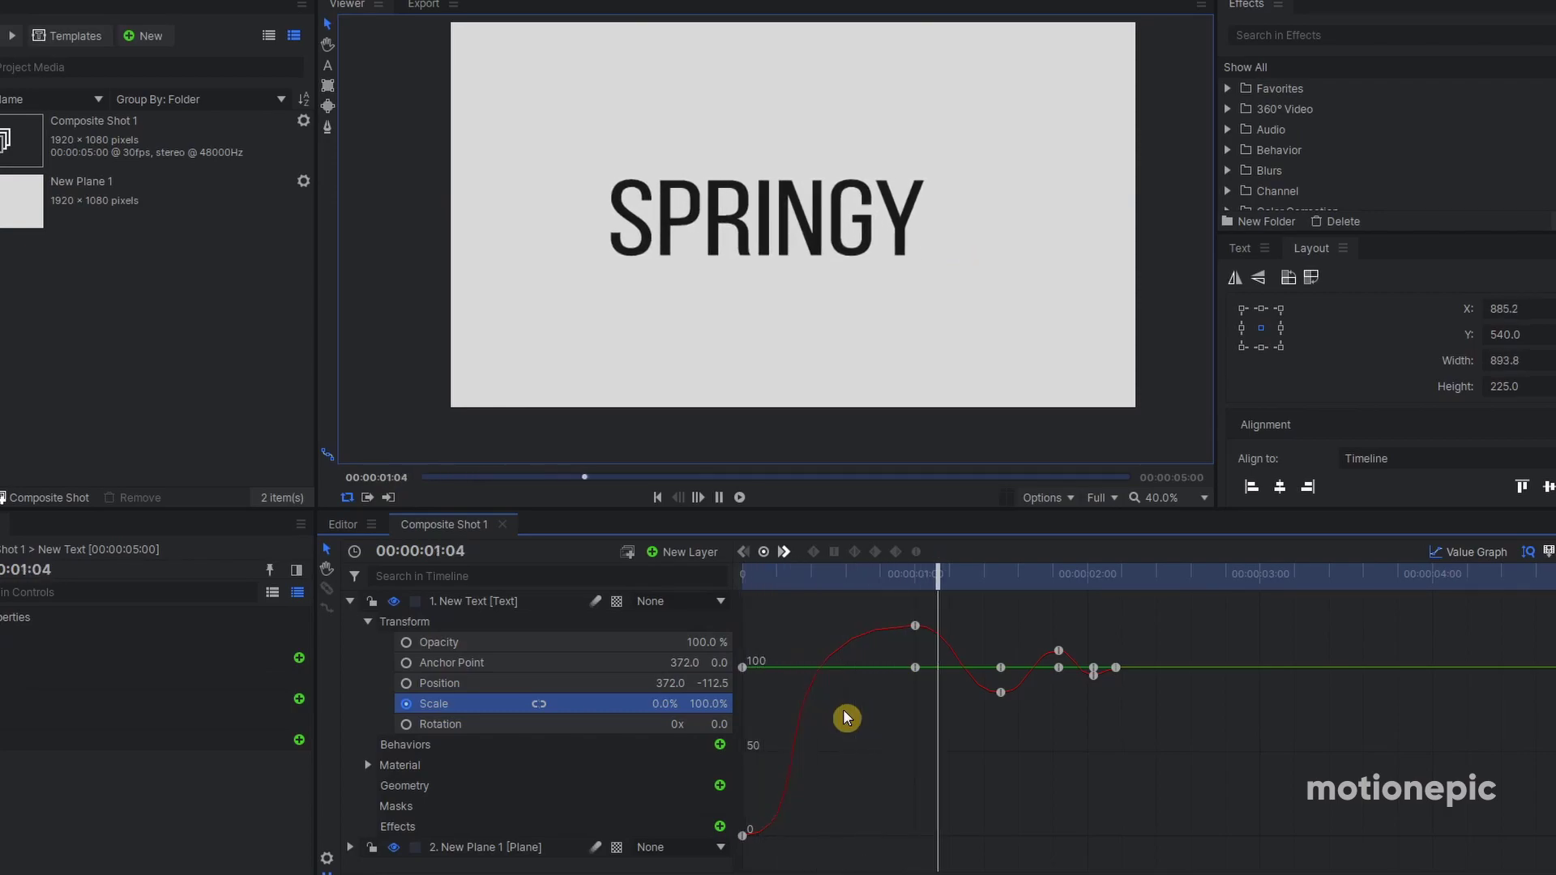
pyautogui.press('space')
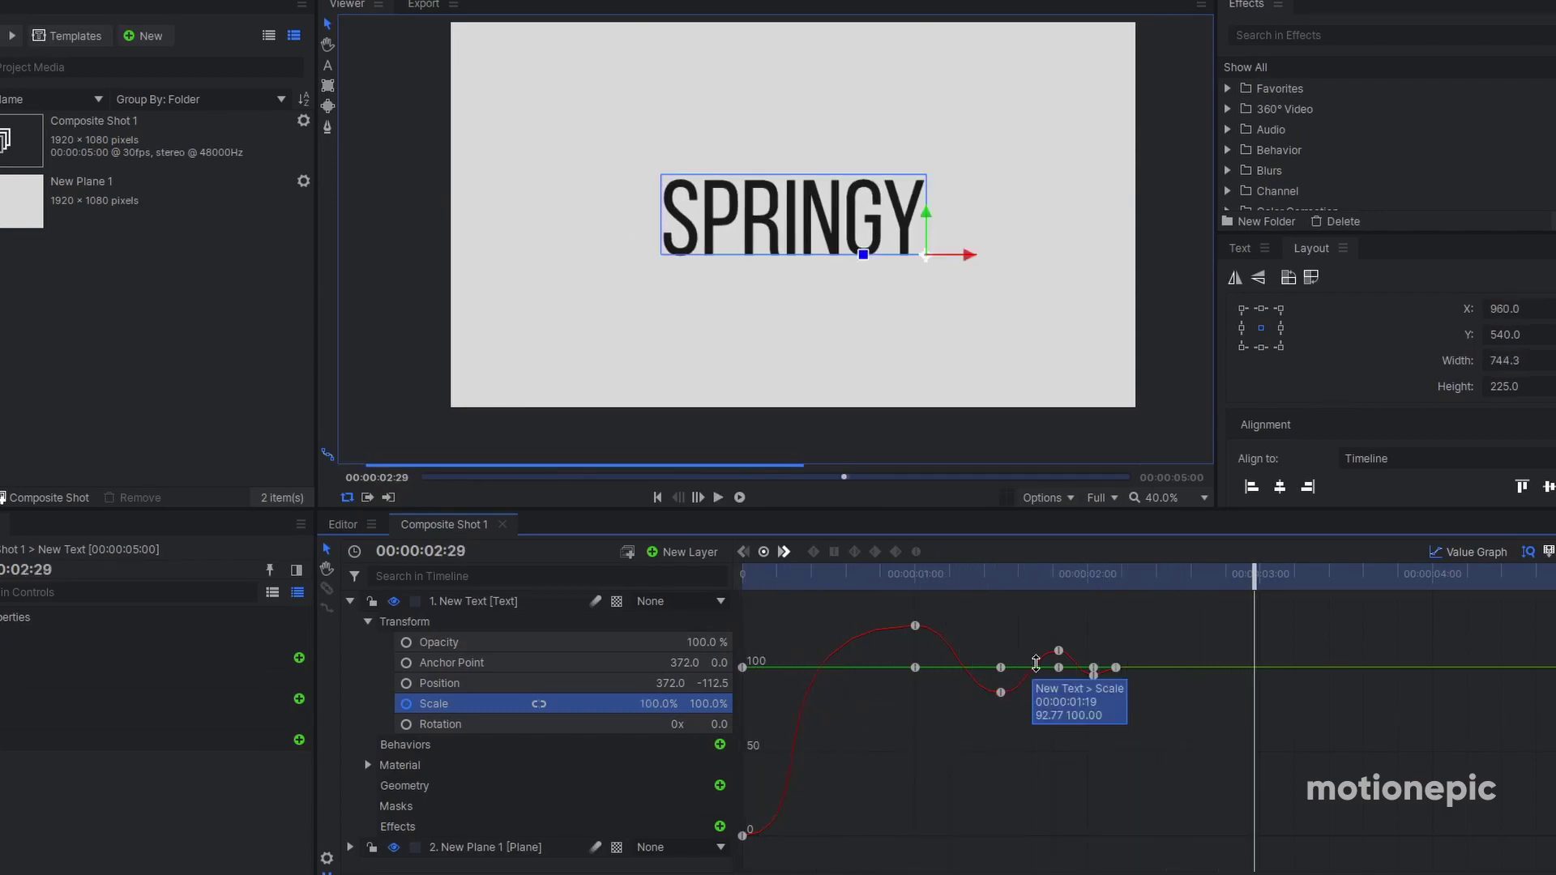
pyautogui.press('space')
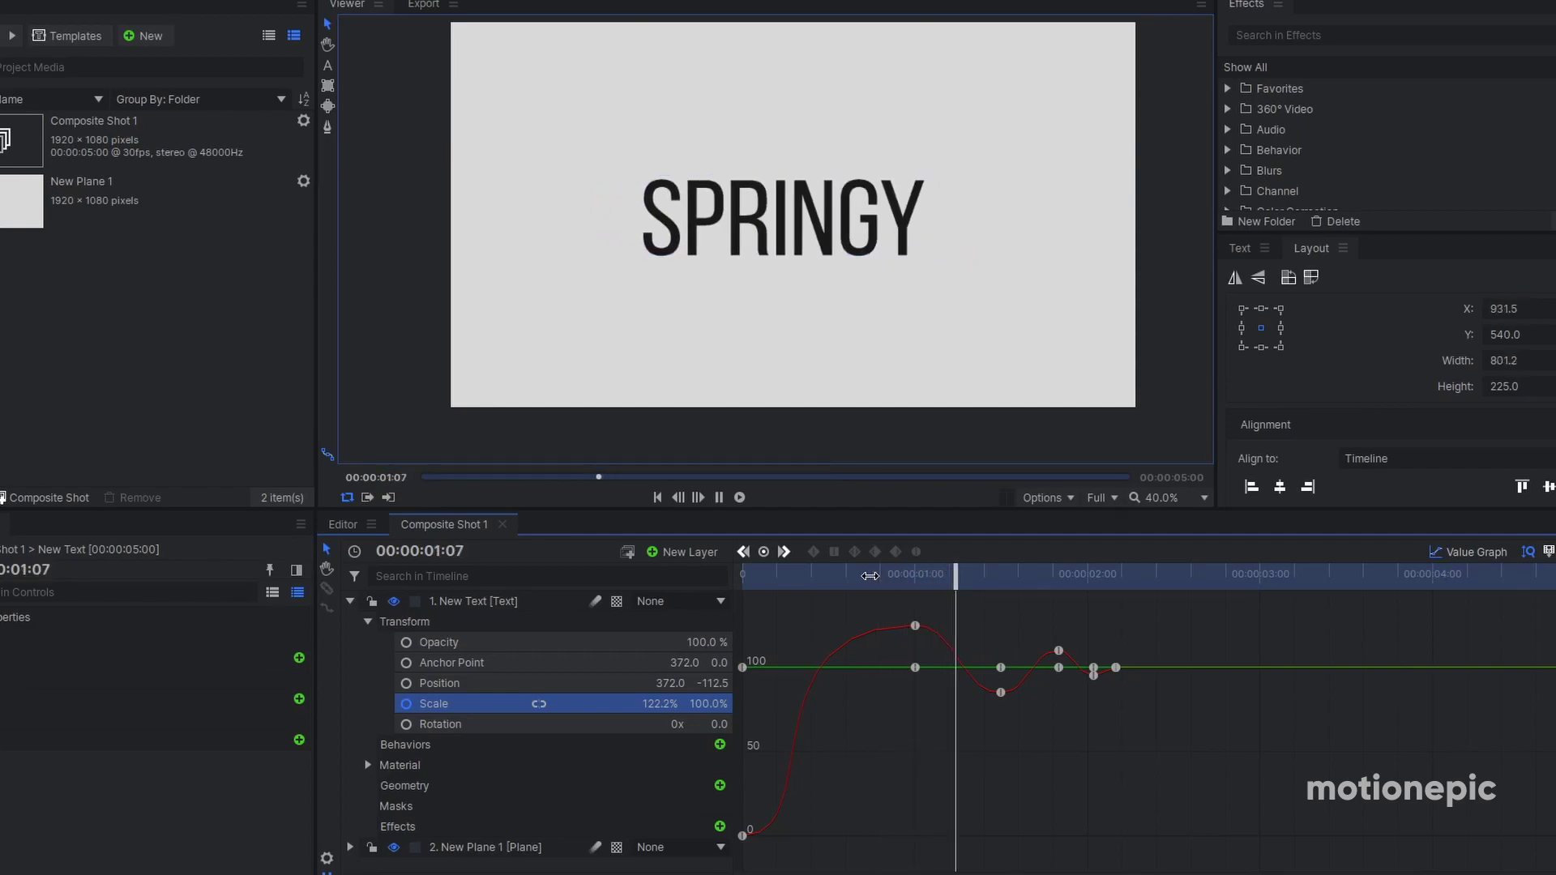
pyautogui.press('space')
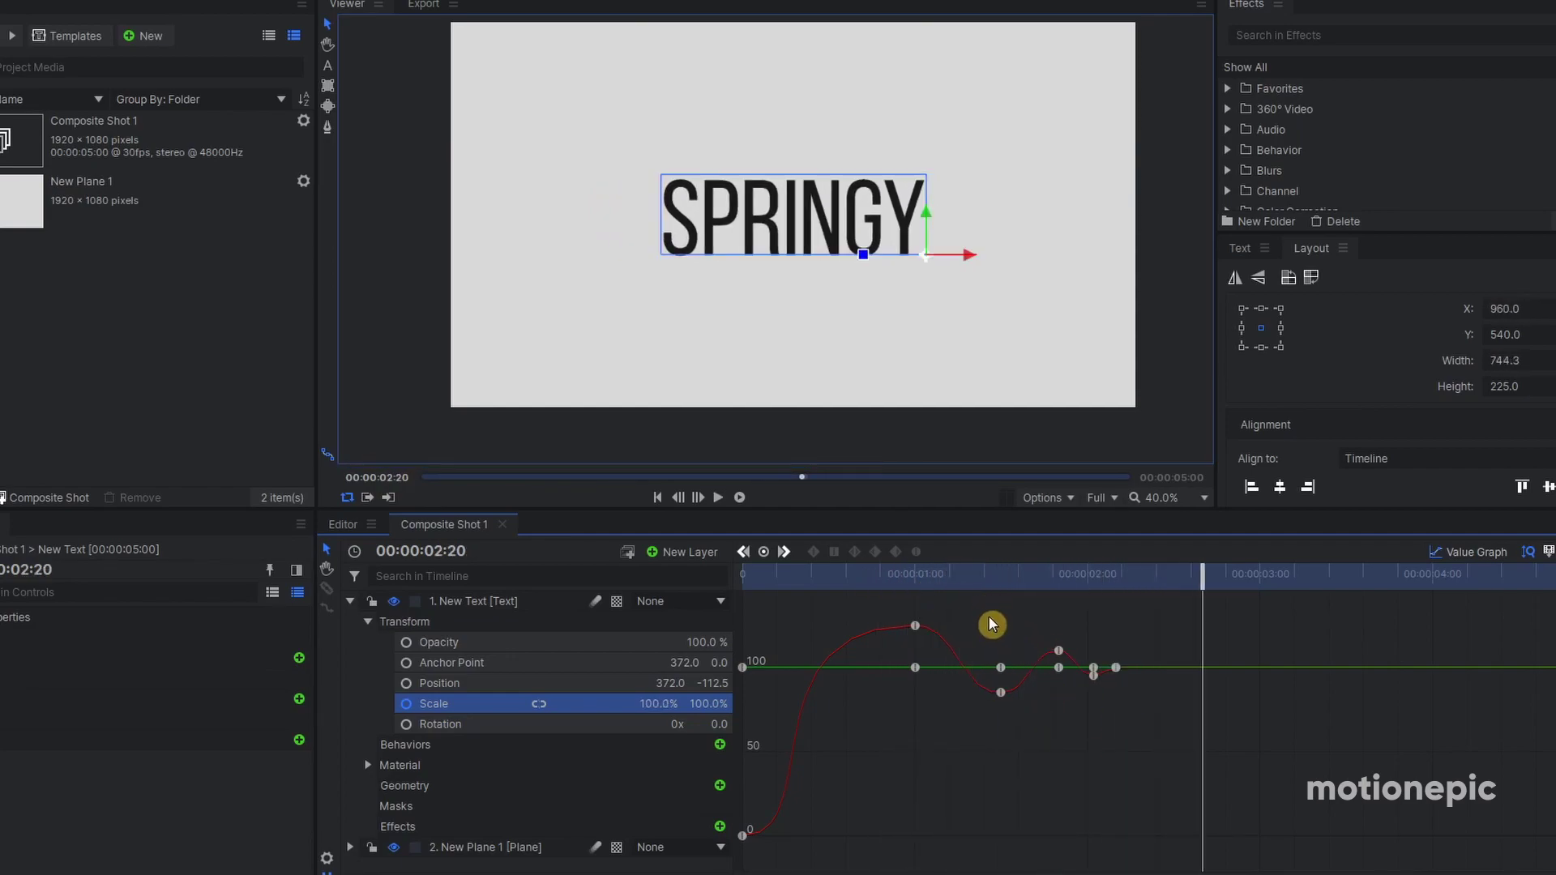
# Space out the Scale keyframes that follow the 1:00 keyframe so the last sits at about 2:13, and play the animation from the start
pyautogui.moveTo(978, 616); pyautogui.dragTo(1130, 723)
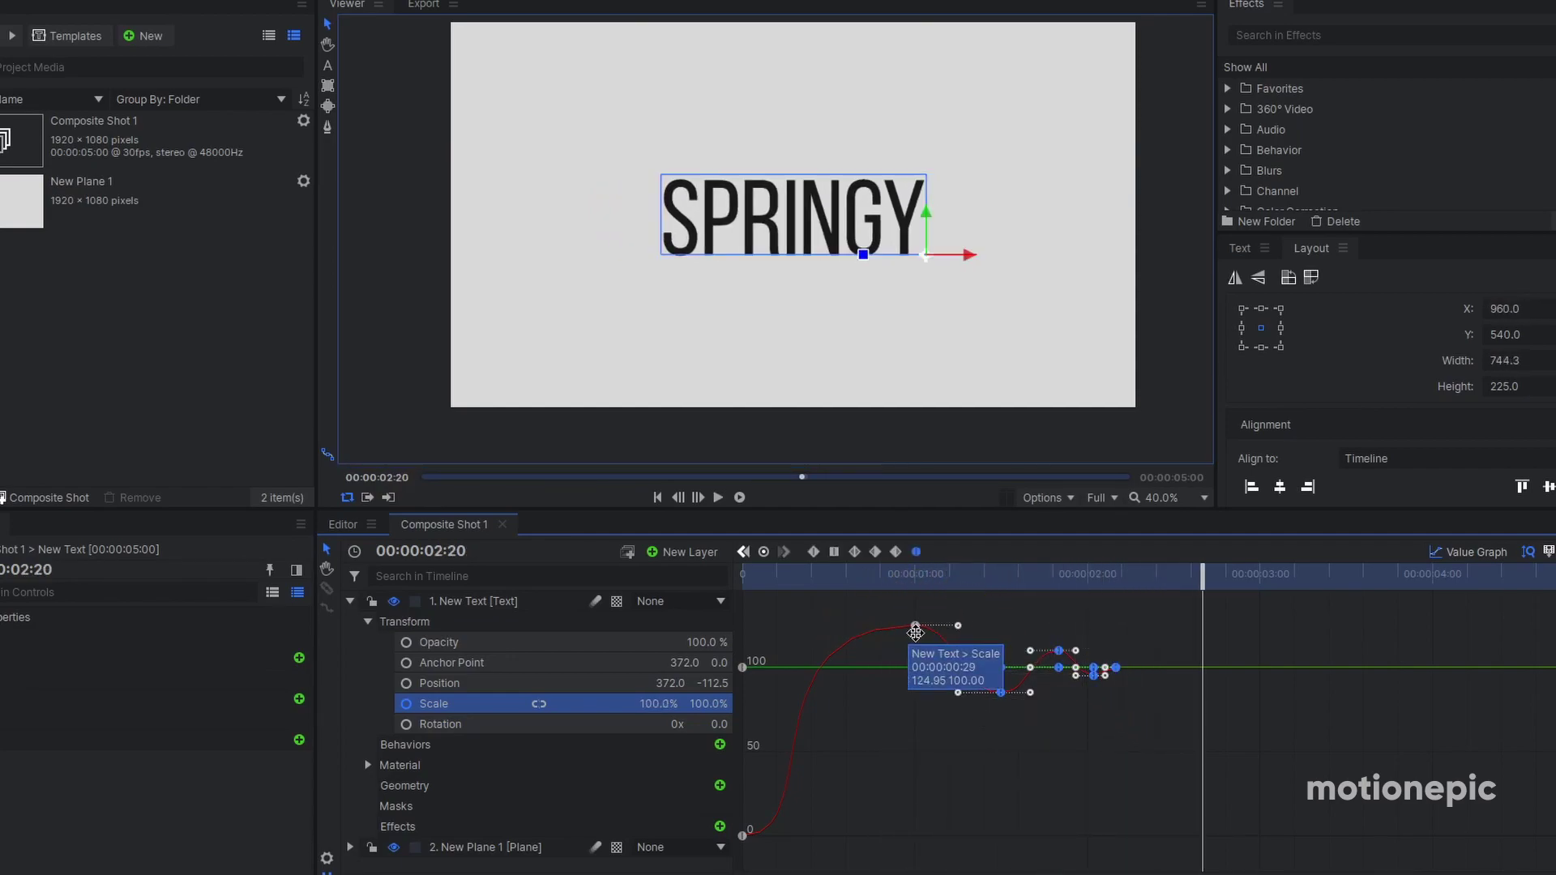
pyautogui.moveTo(999, 697); pyautogui.dragTo(1011, 695)
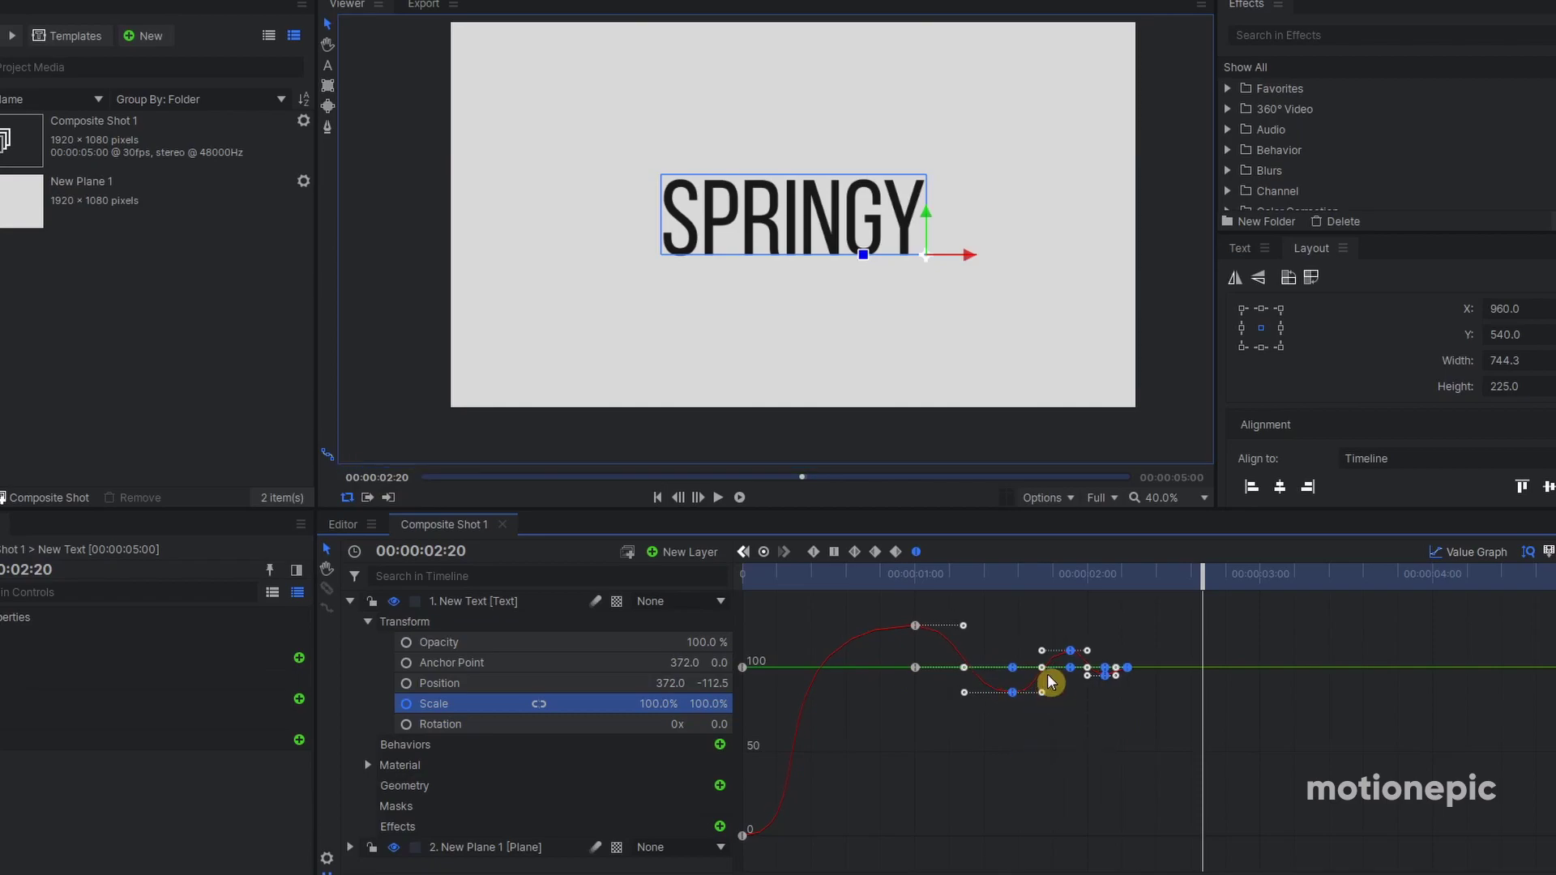
pyautogui.moveTo(1059, 608); pyautogui.dragTo(1166, 719)
pyautogui.moveTo(1110, 676); pyautogui.dragTo(1161, 668)
pyautogui.click(1177, 654)
pyautogui.click(1150, 668)
pyautogui.moveTo(766, 582); pyautogui.dragTo(601, 559)
pyautogui.click(875, 791)
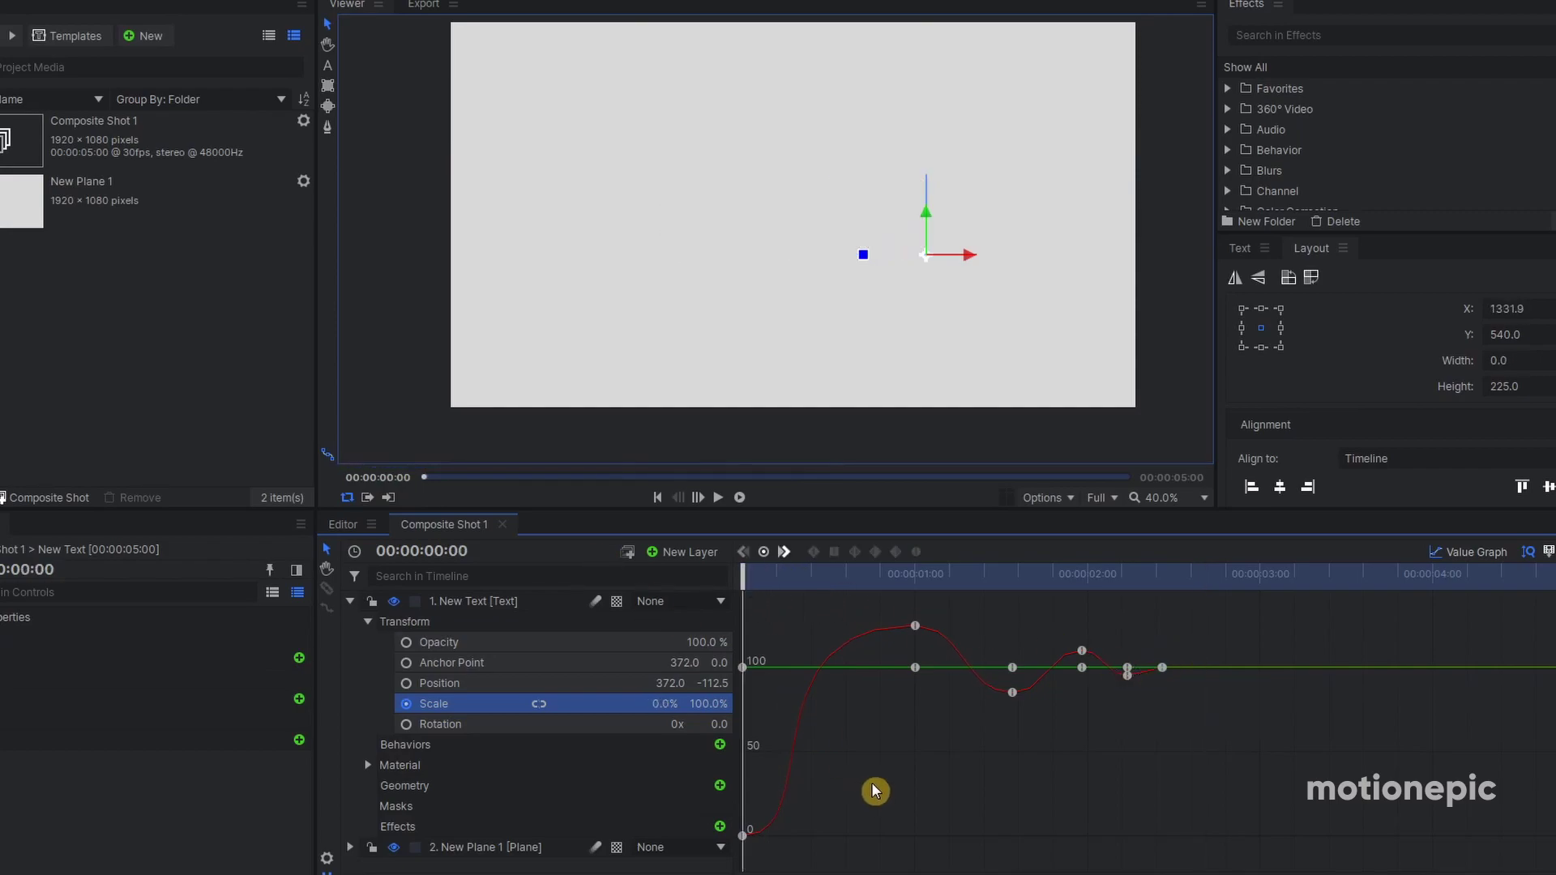
pyautogui.press('space')
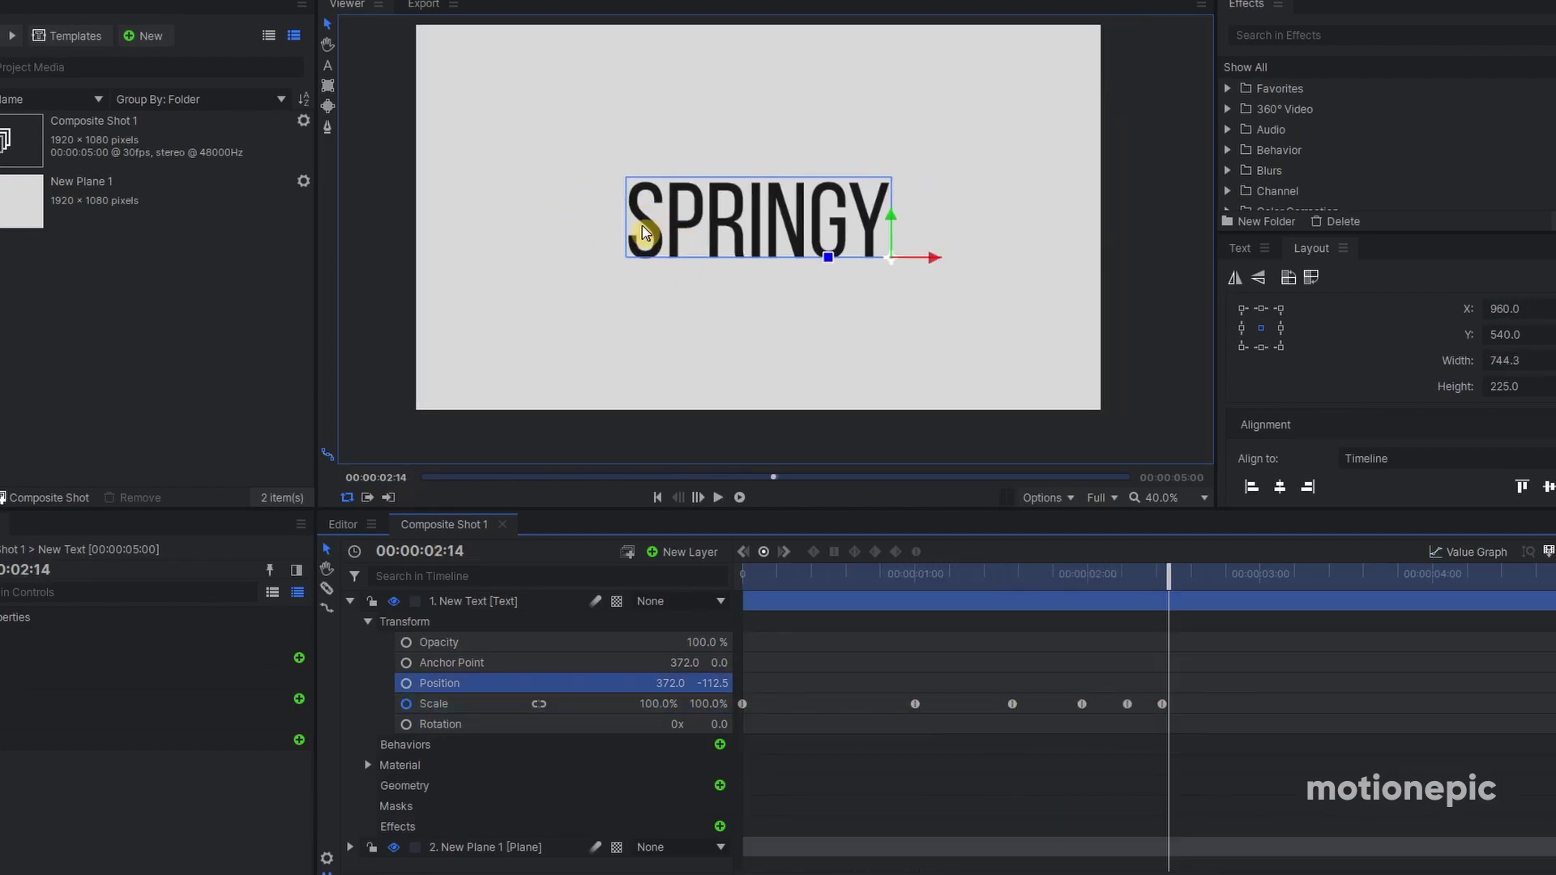
pyautogui.scroll(1, 643, 234)
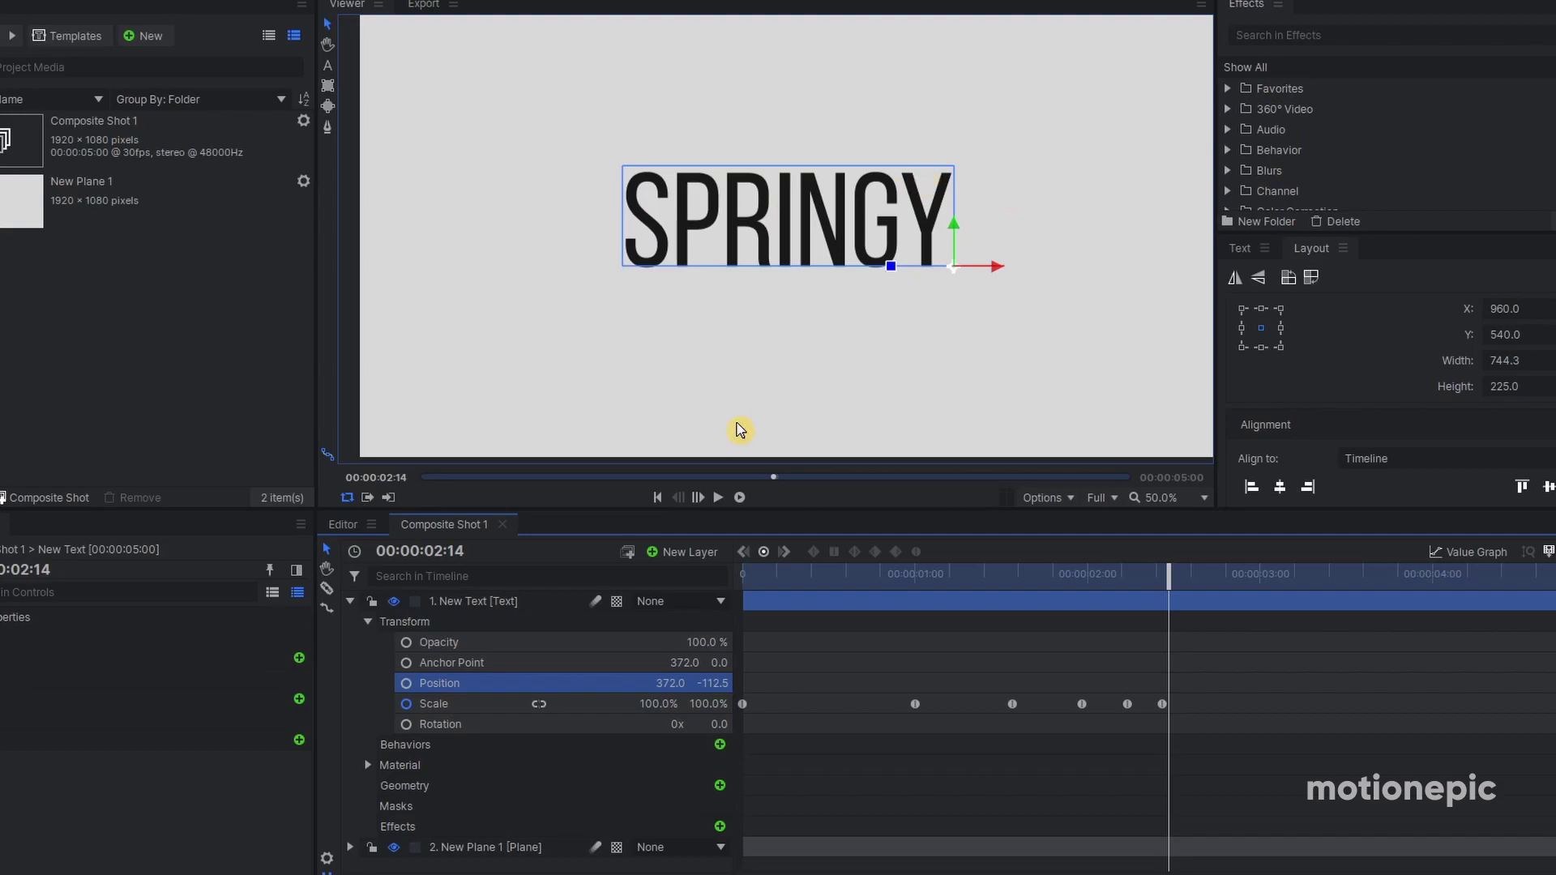
# Set the text layer's horizontal anchor point and horizontal position both to -372, and play the animation from the start
pyautogui.click(563, 663)
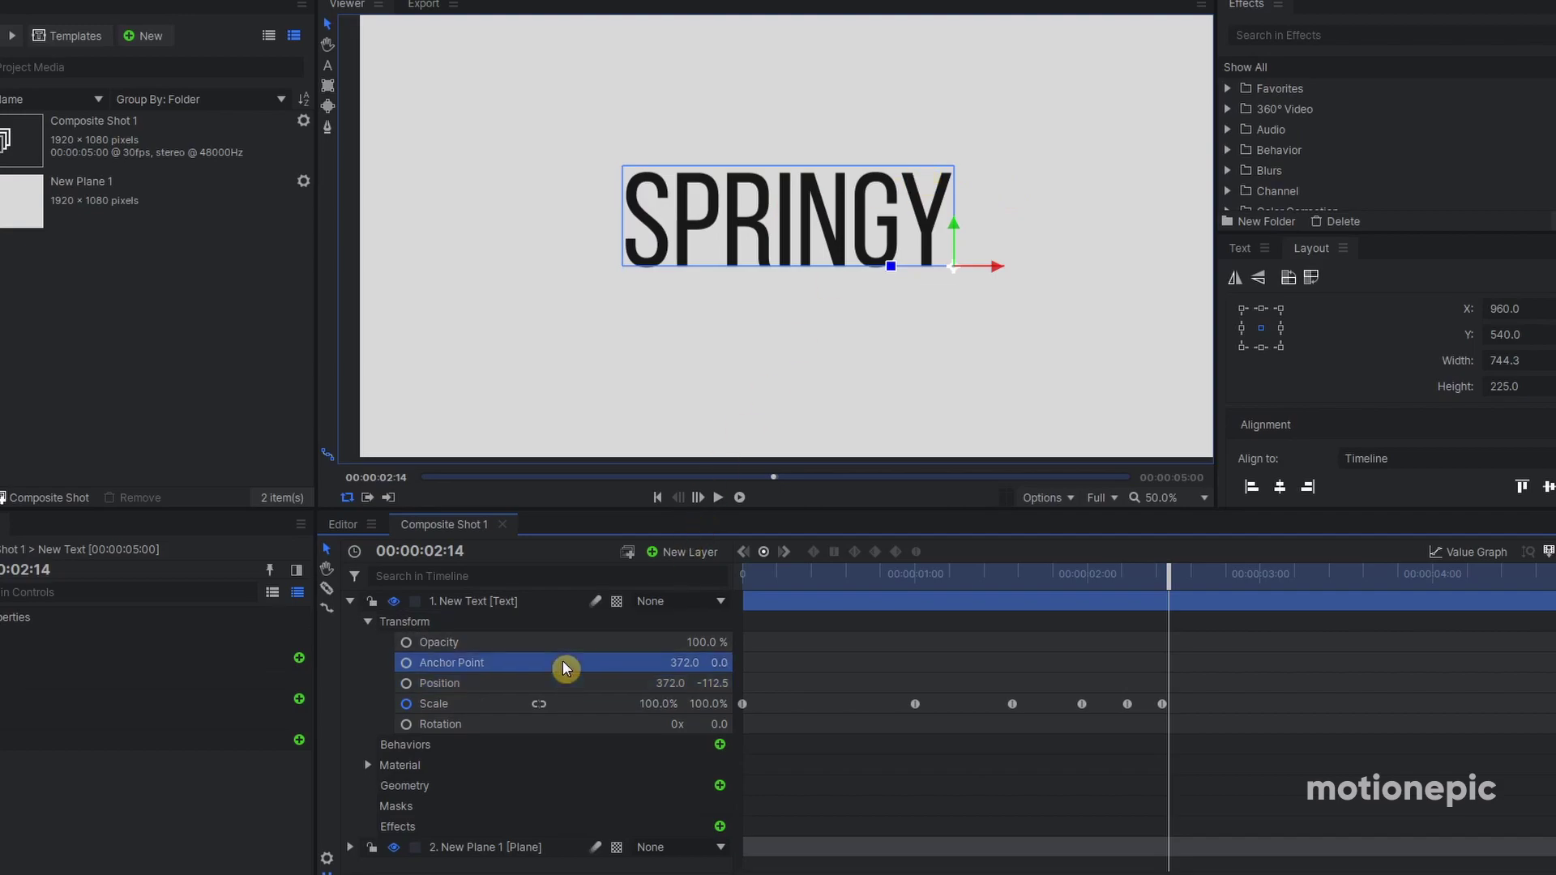
pyautogui.click(677, 661)
pyautogui.write('-')
pyautogui.press('Return')
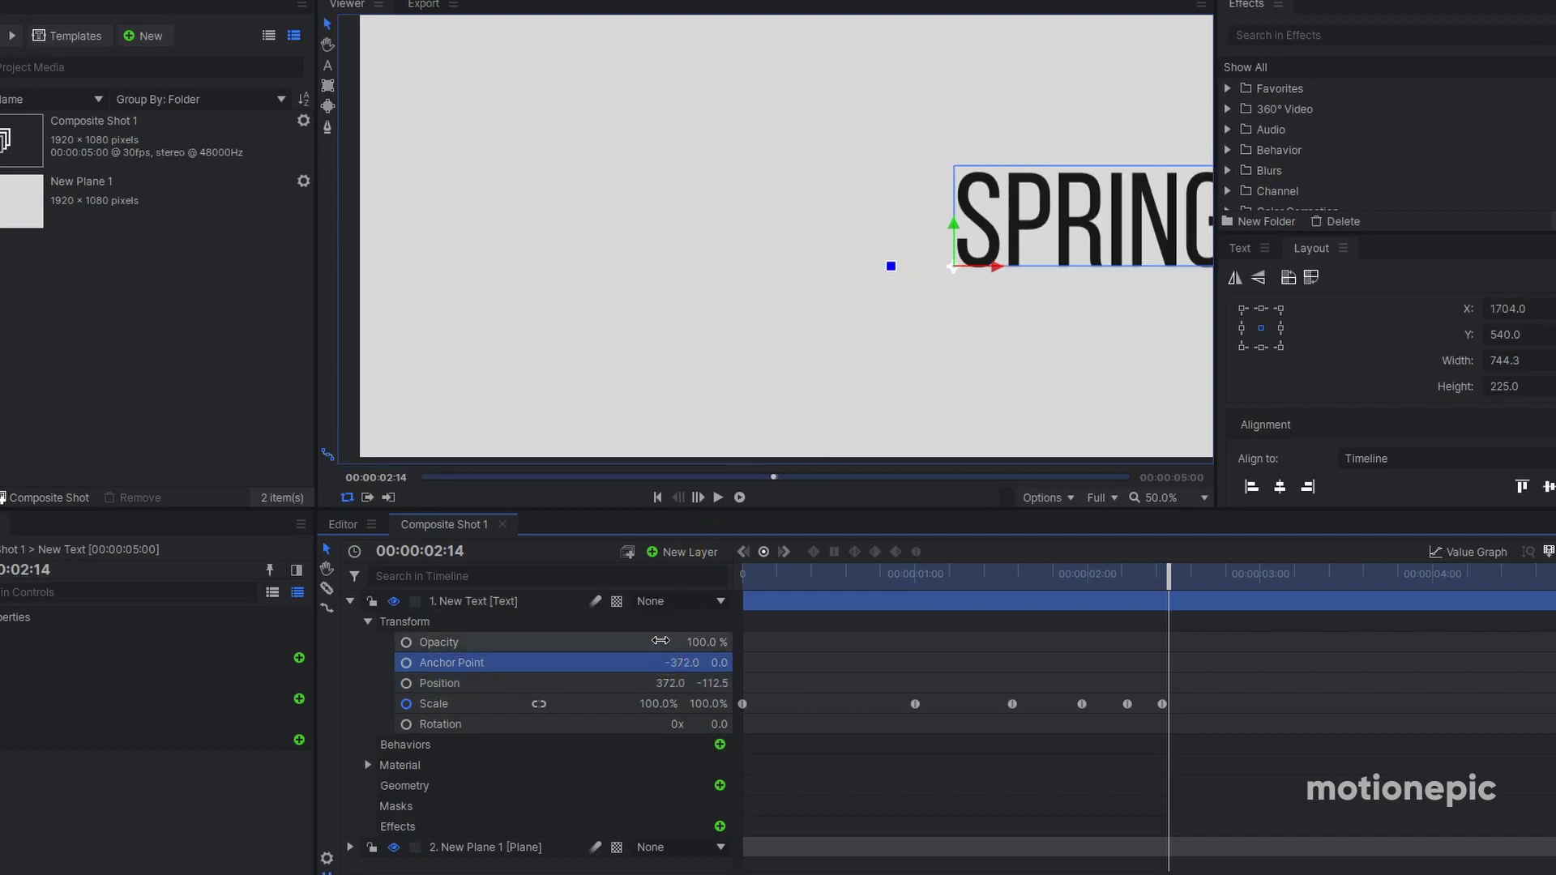
pyautogui.click(684, 606)
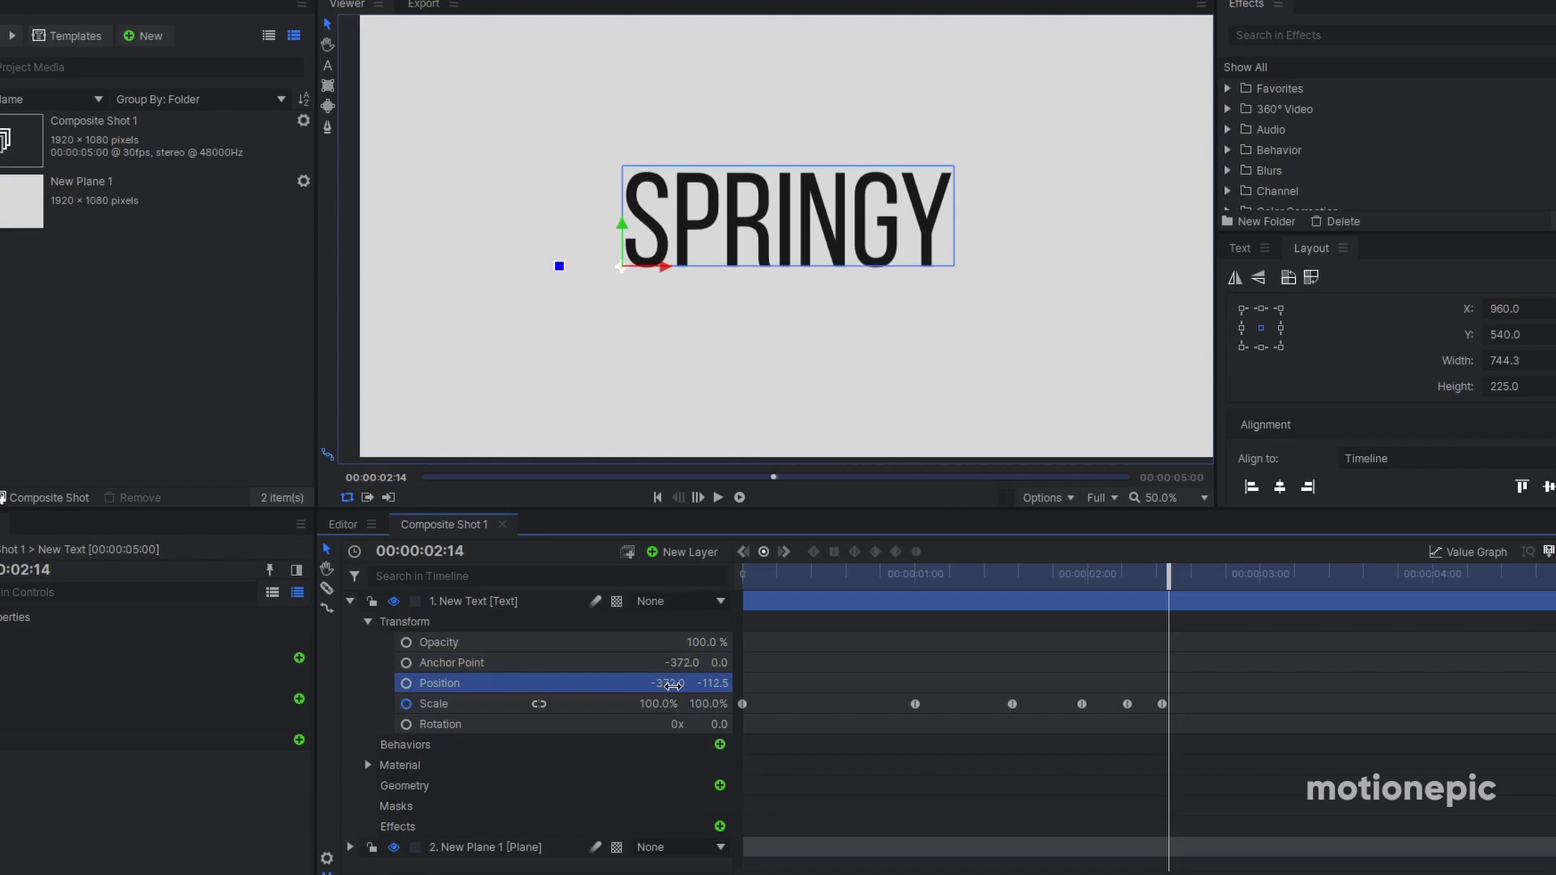
pyautogui.moveTo(764, 572); pyautogui.dragTo(683, 548)
pyautogui.scroll(-2, 838, 300)
pyautogui.press('space')
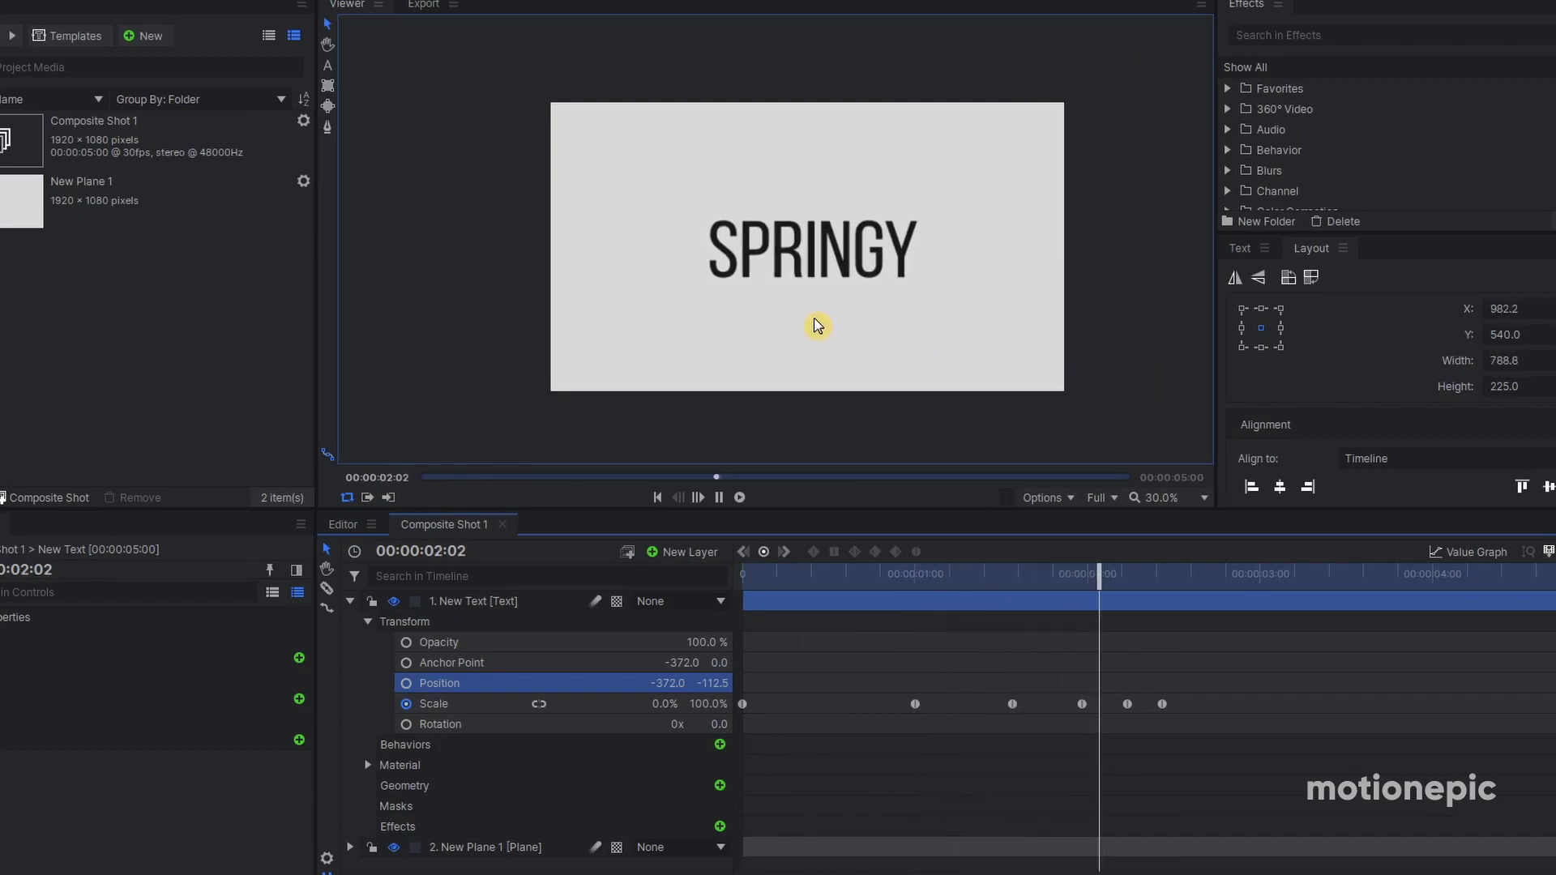
# Replace the text layer's wording with TEXT
pyautogui.click(539, 602)
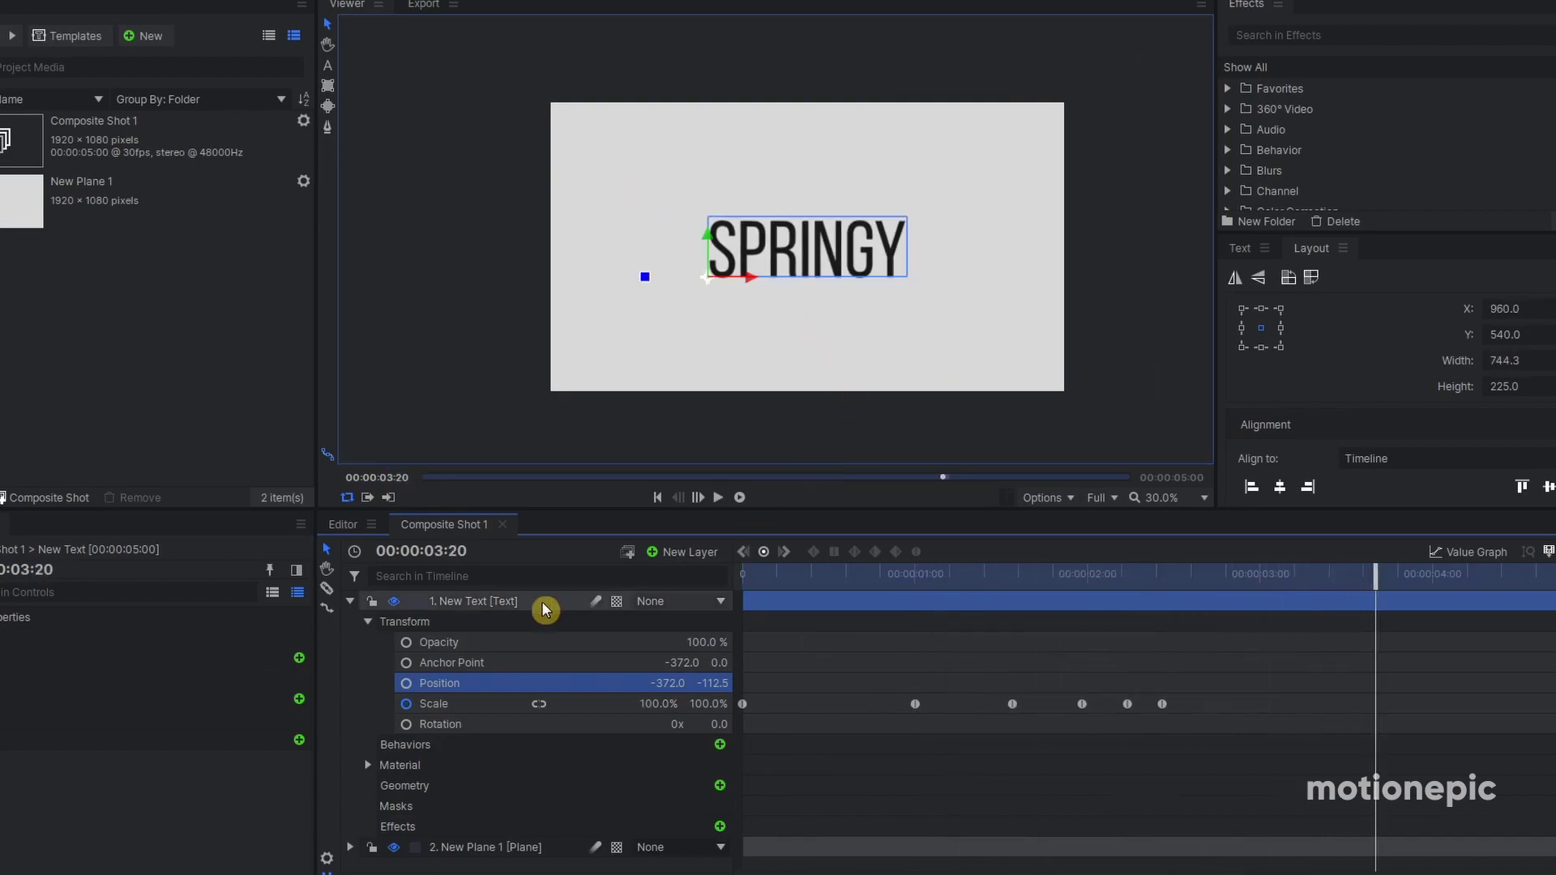
pyautogui.click(477, 603)
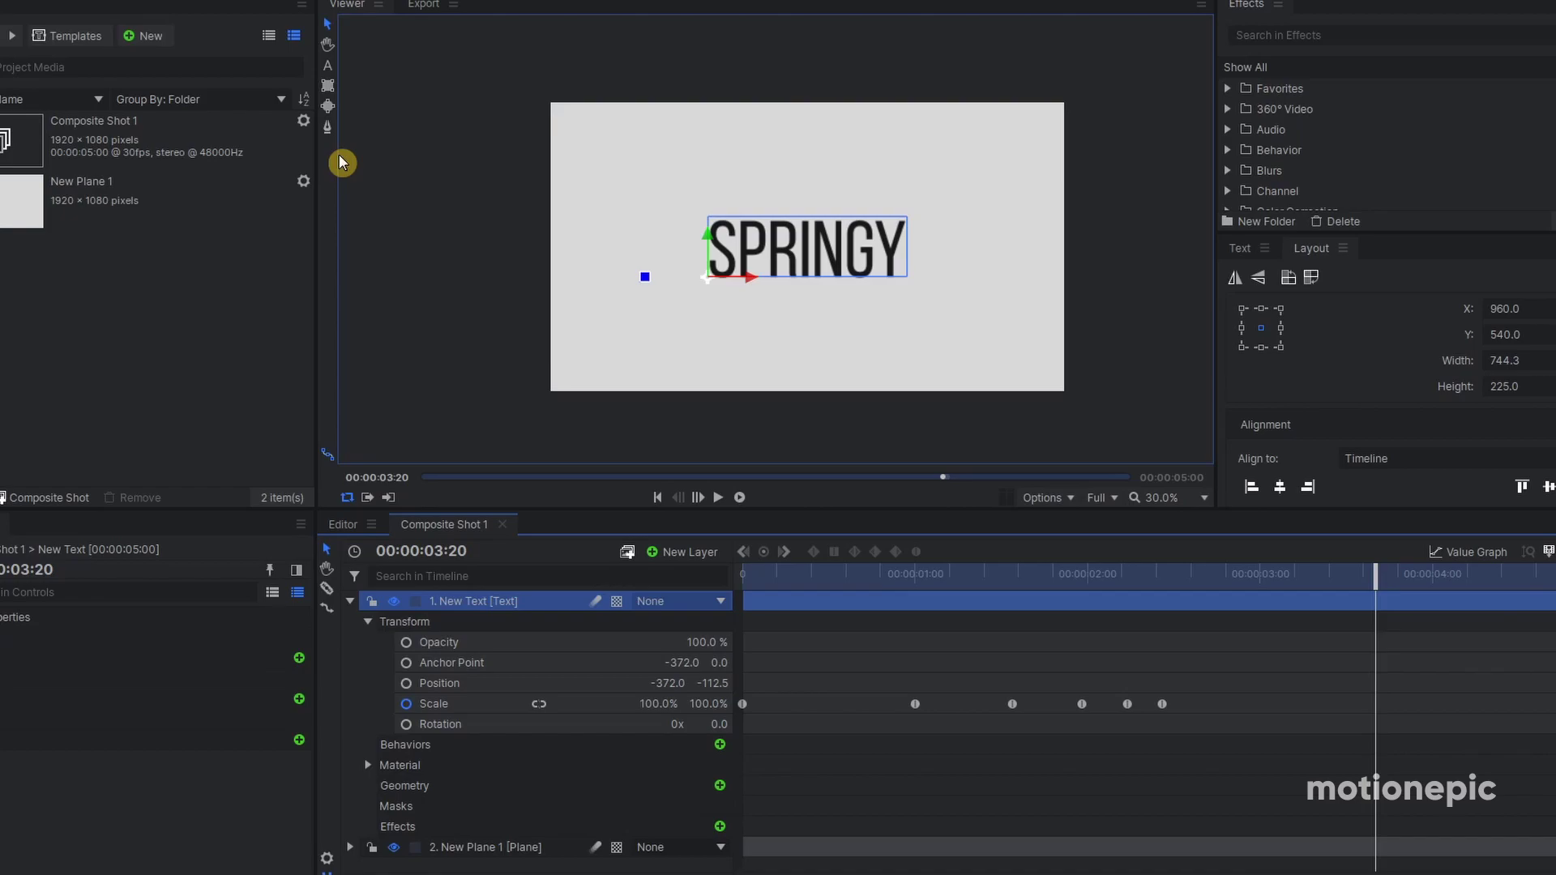
pyautogui.click(328, 64)
pyautogui.hotkey('ctrl', 'a')
pyautogui.click(897, 257)
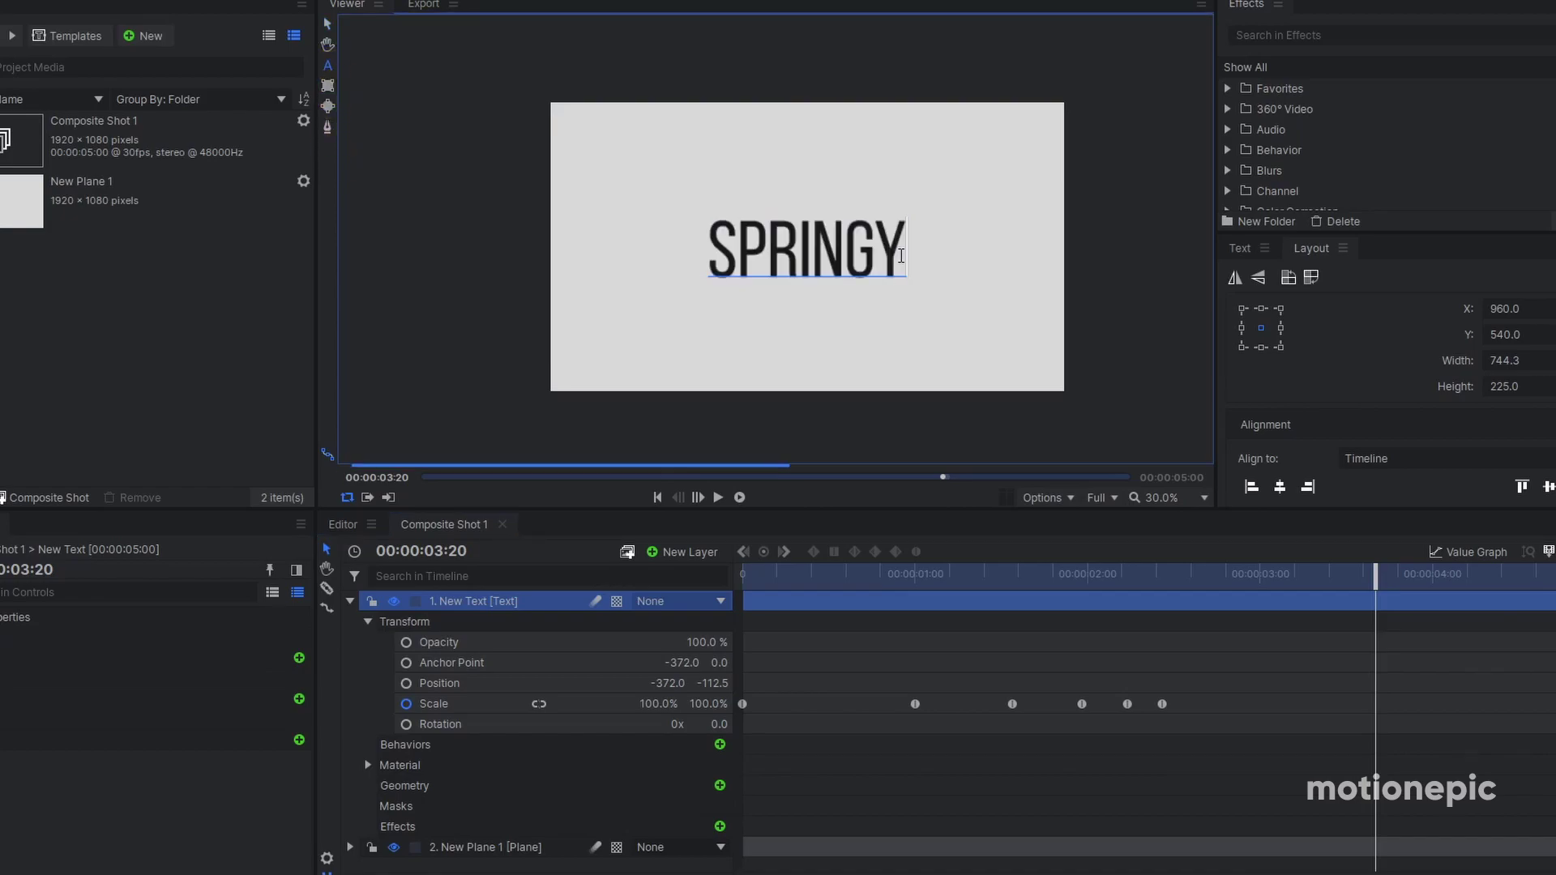
pyautogui.hotkey('ctrl', 'a')
pyautogui.write('TEXT')
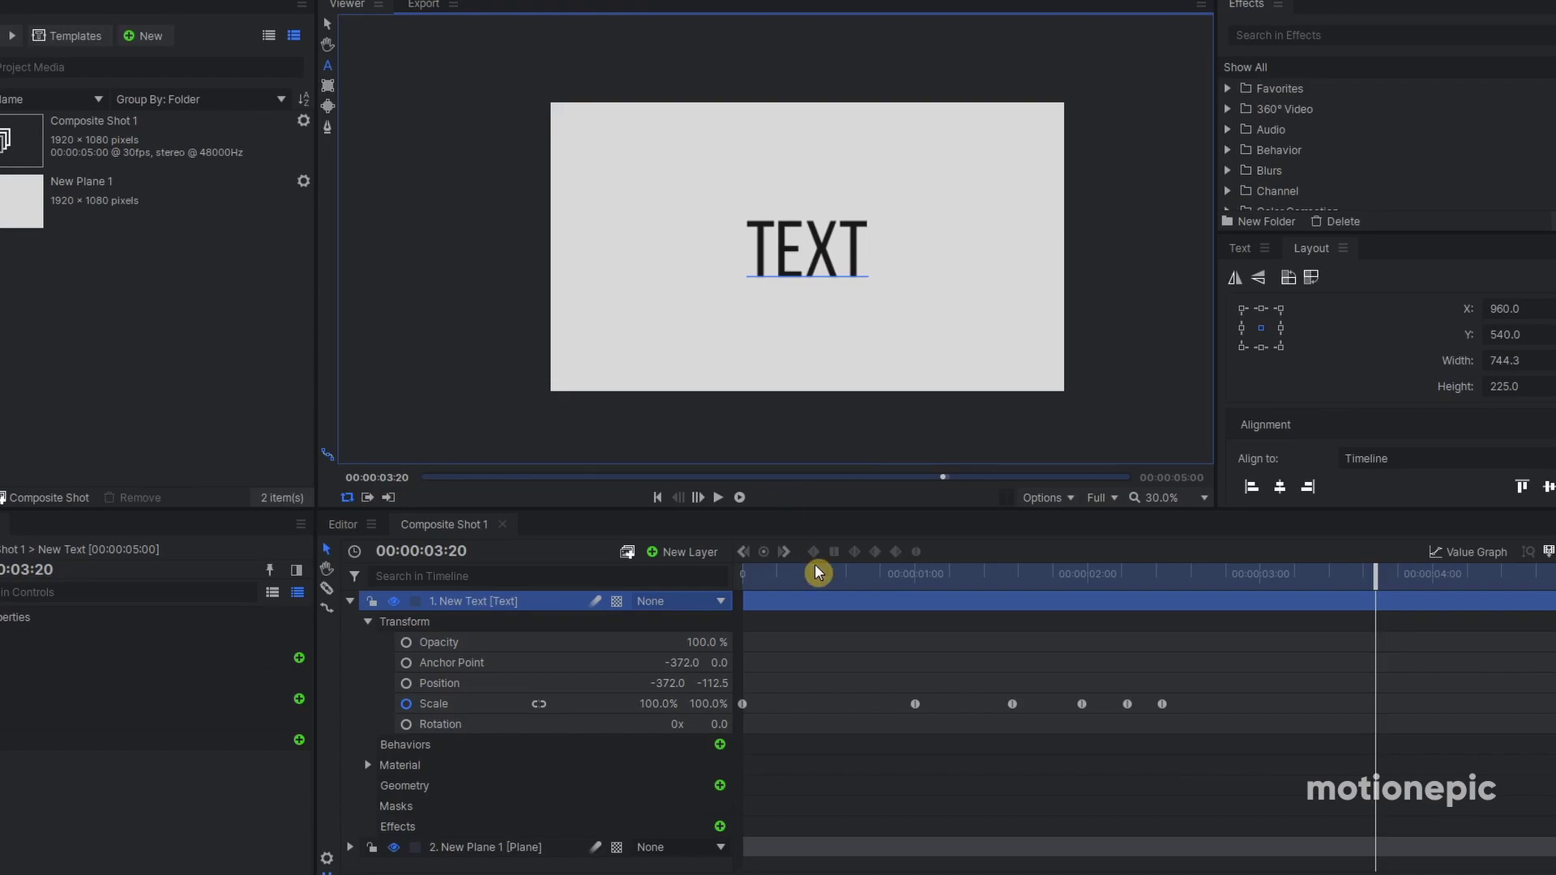
# Move the text layer's anchor point to the left edge of TEXT by setting horizontal anchor point and position to -229
pyautogui.moveTo(819, 573); pyautogui.dragTo(1056, 590)
pyautogui.click(327, 24)
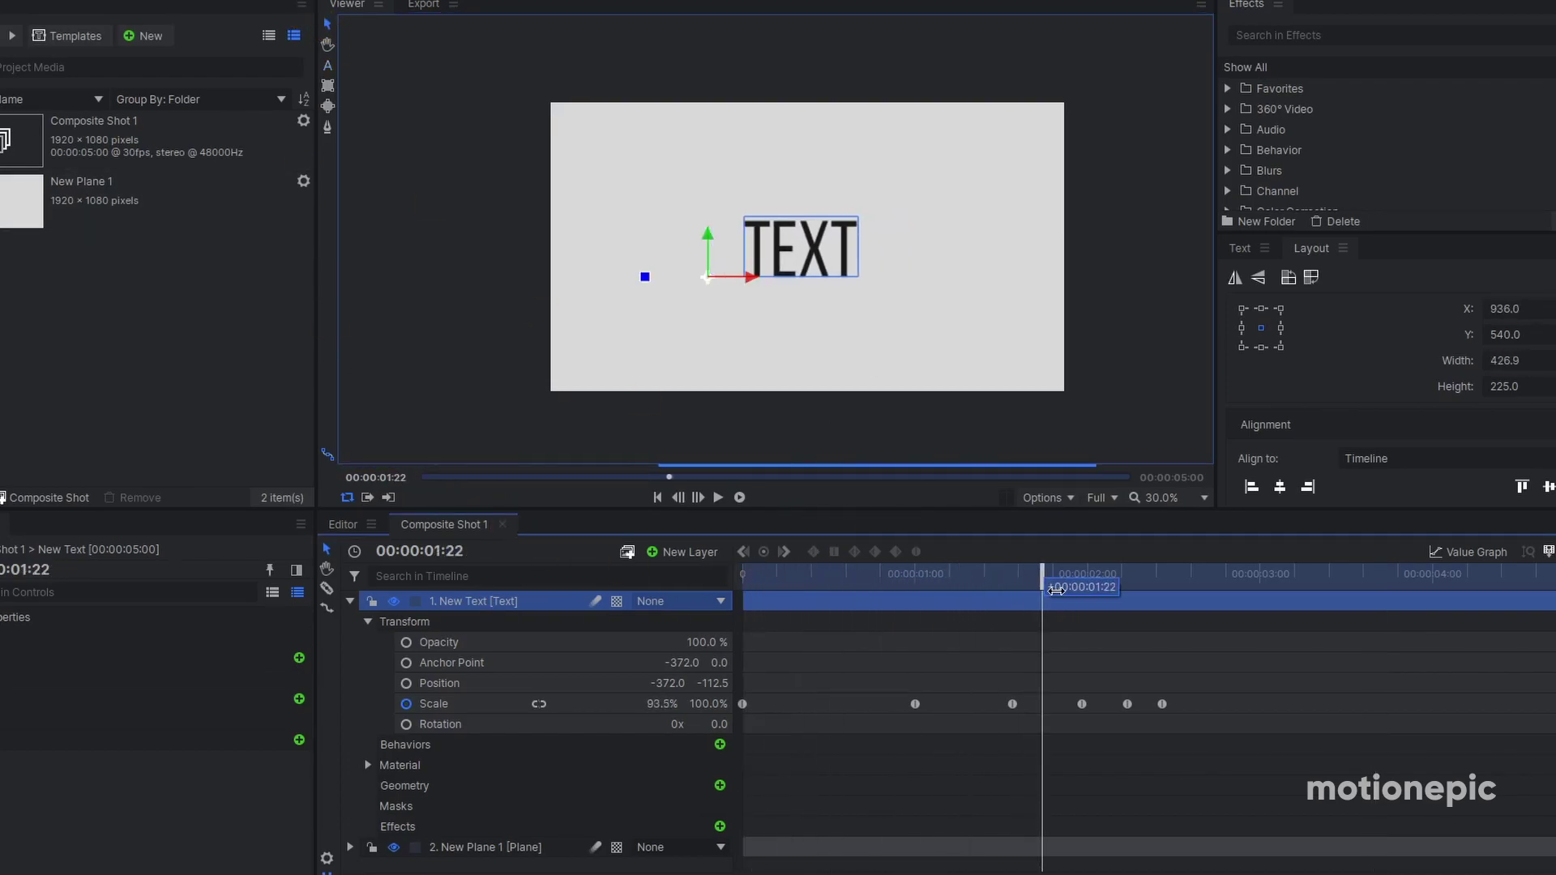
pyautogui.scroll(4, 696, 281)
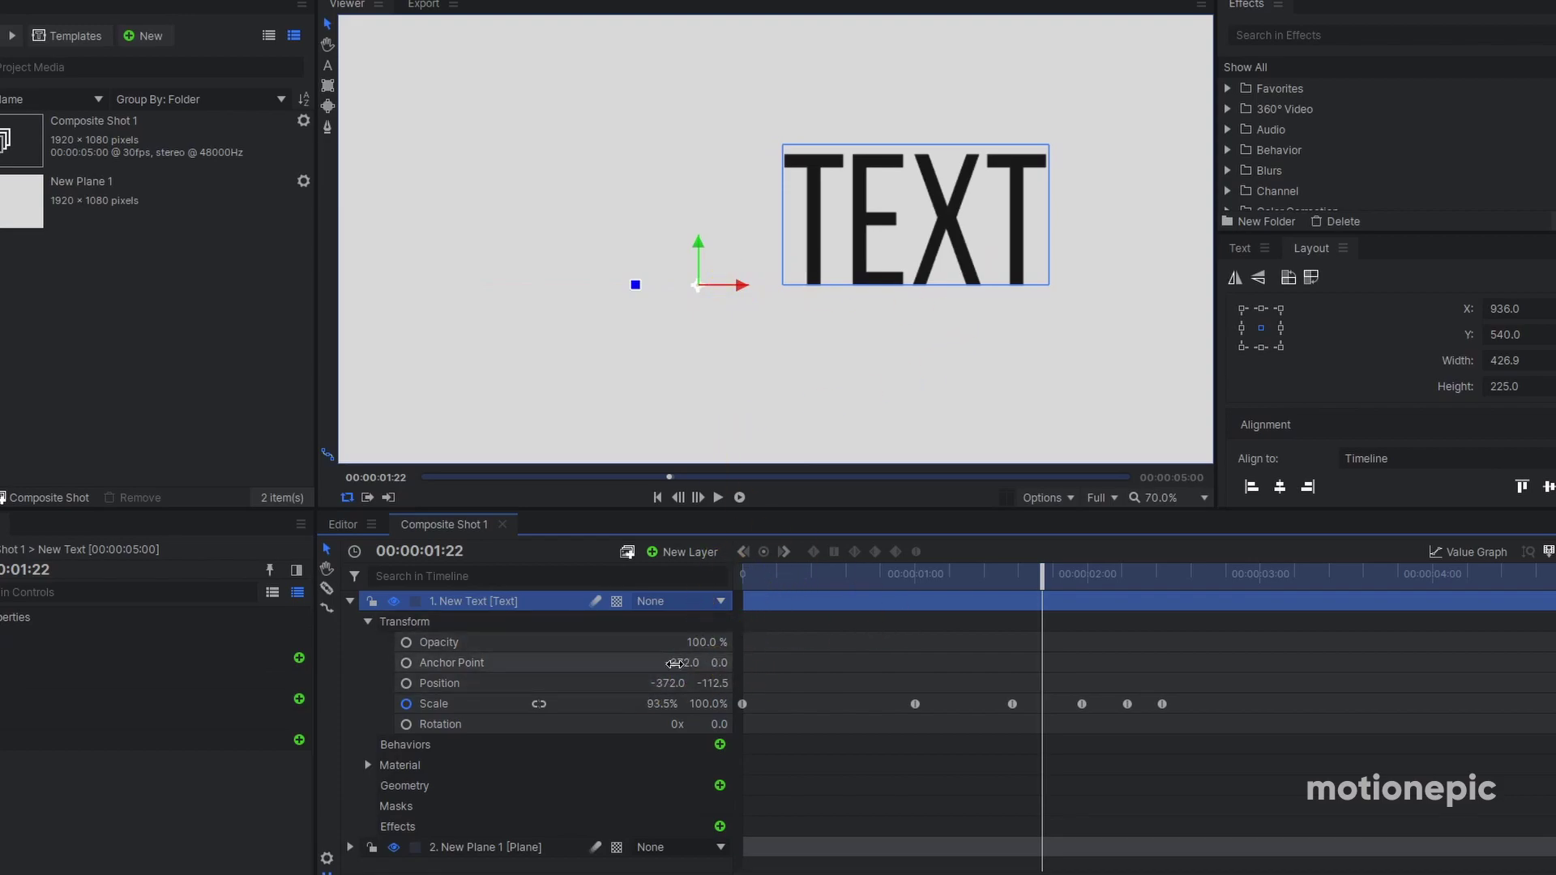
pyautogui.moveTo(682, 663); pyautogui.dragTo(799, 662)
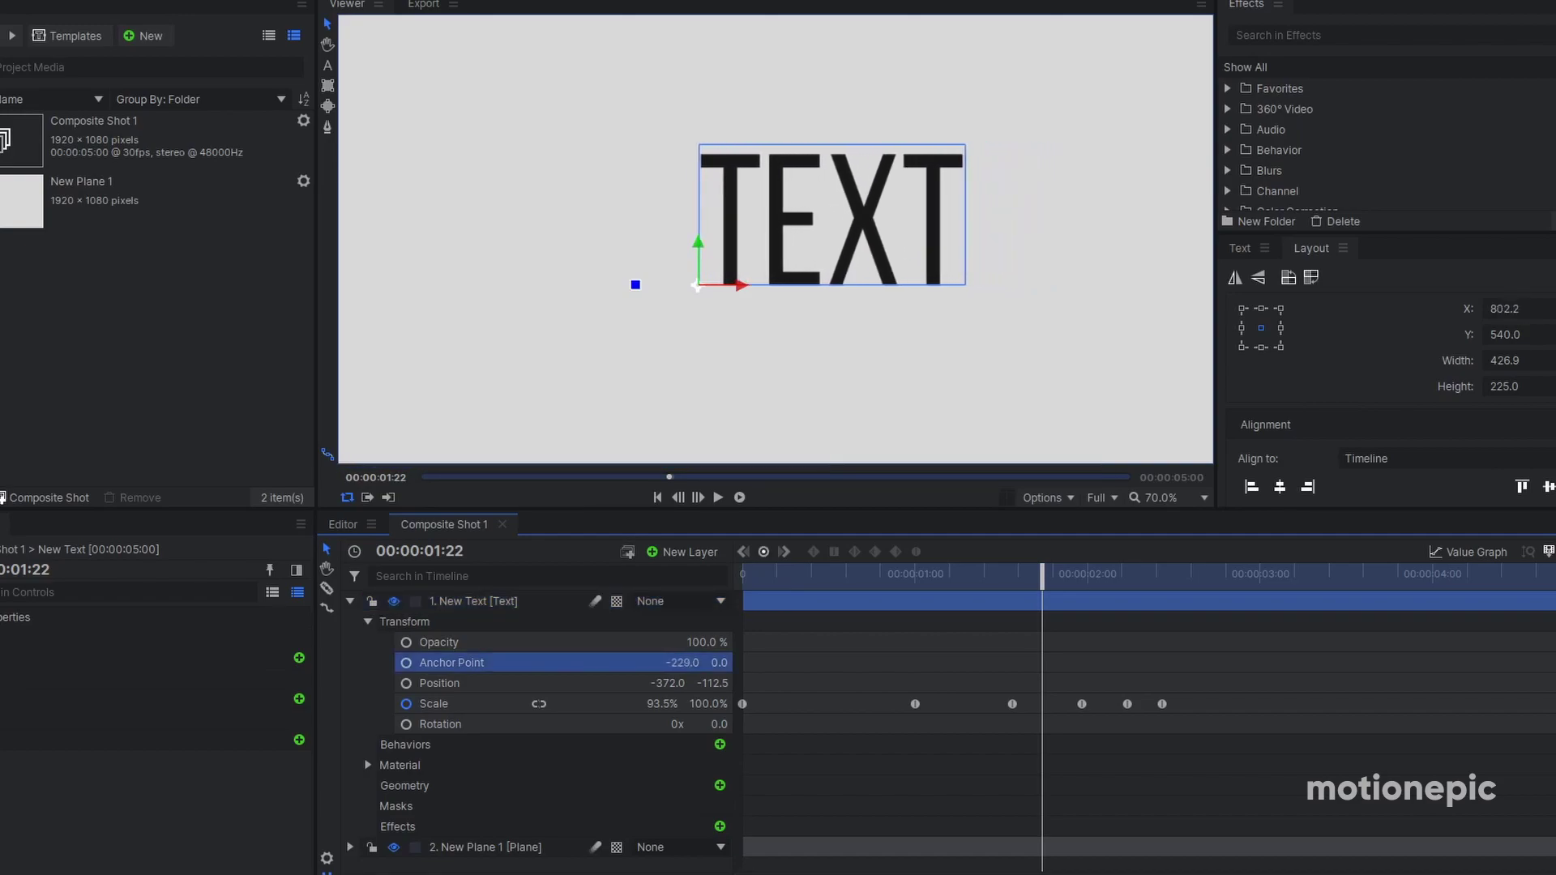
pyautogui.click(670, 683)
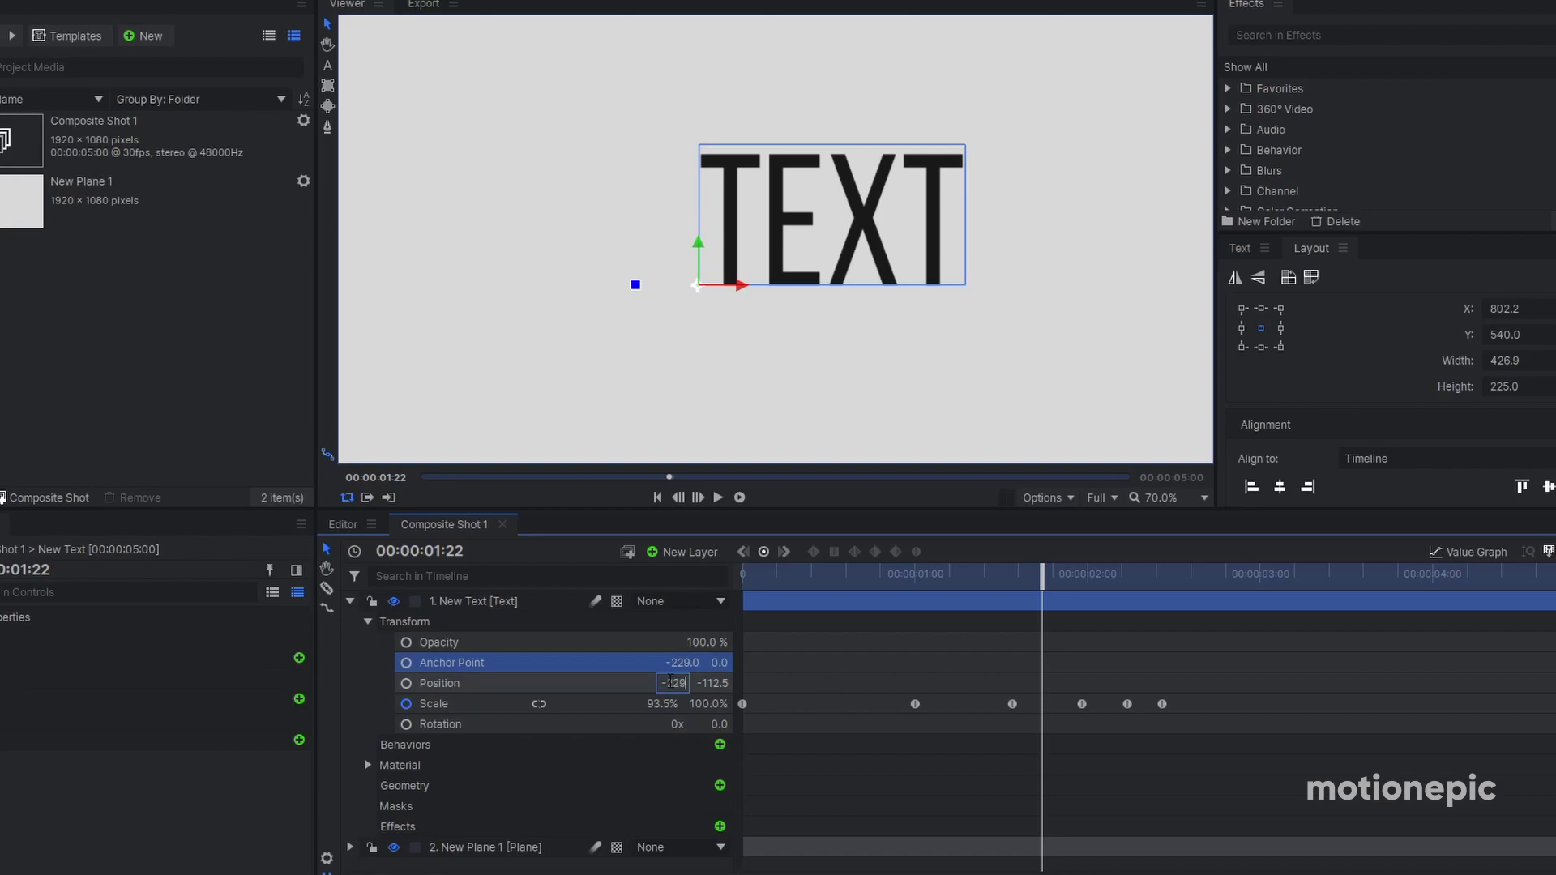
pyautogui.press('Return')
# Play the TEXT animation from the start, stop it, and collapse the text layer's properties in the timeline
pyautogui.moveTo(778, 574); pyautogui.dragTo(538, 566)
pyautogui.scroll(-1, 843, 311)
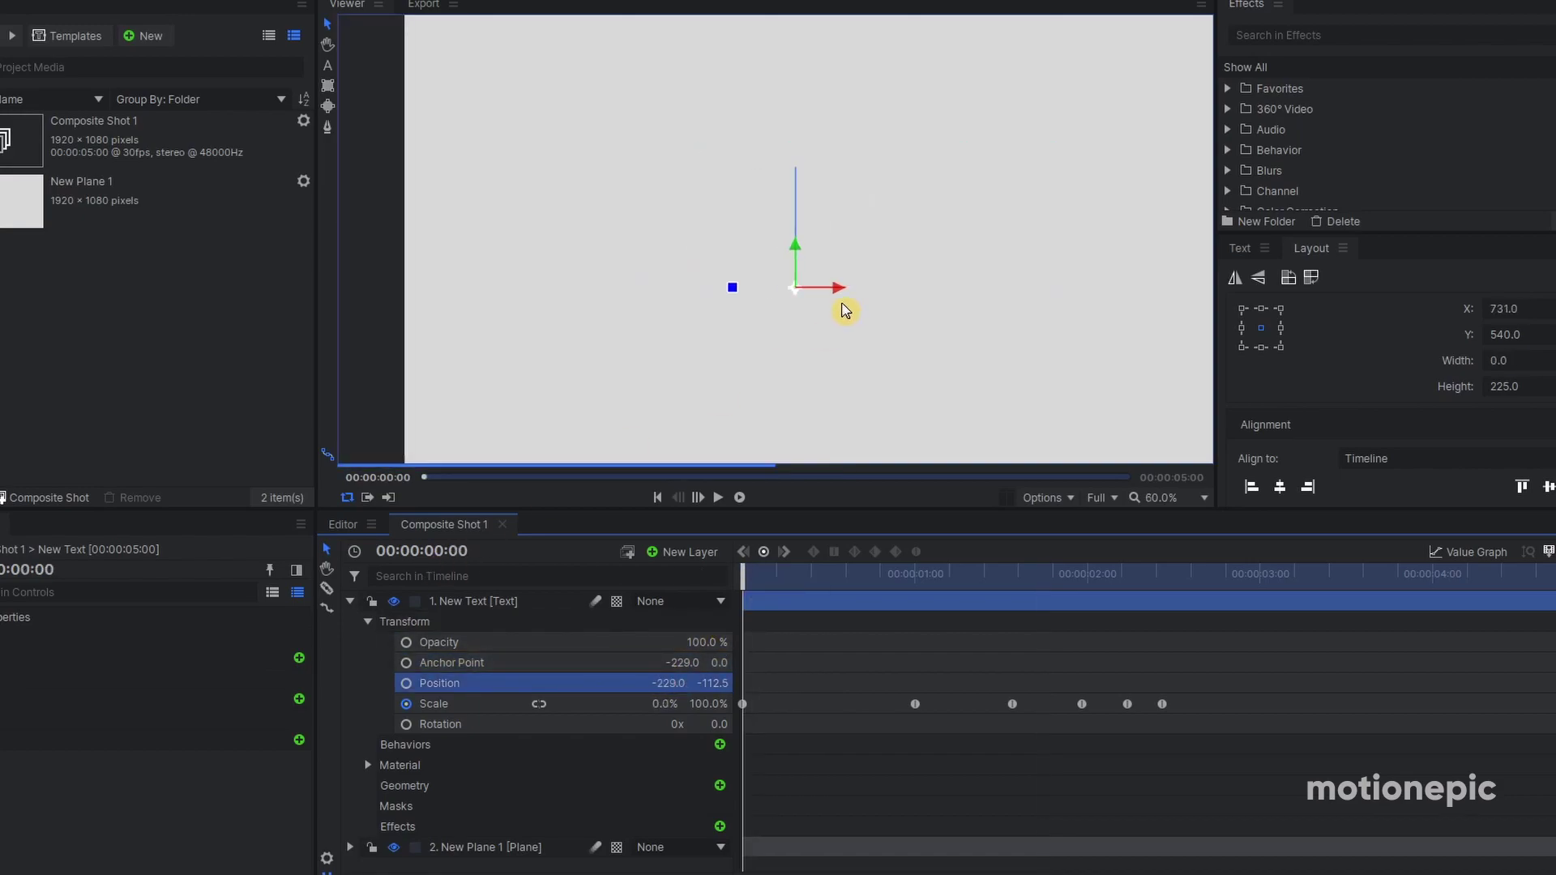
pyautogui.scroll(-3, 845, 310)
pyautogui.press('space')
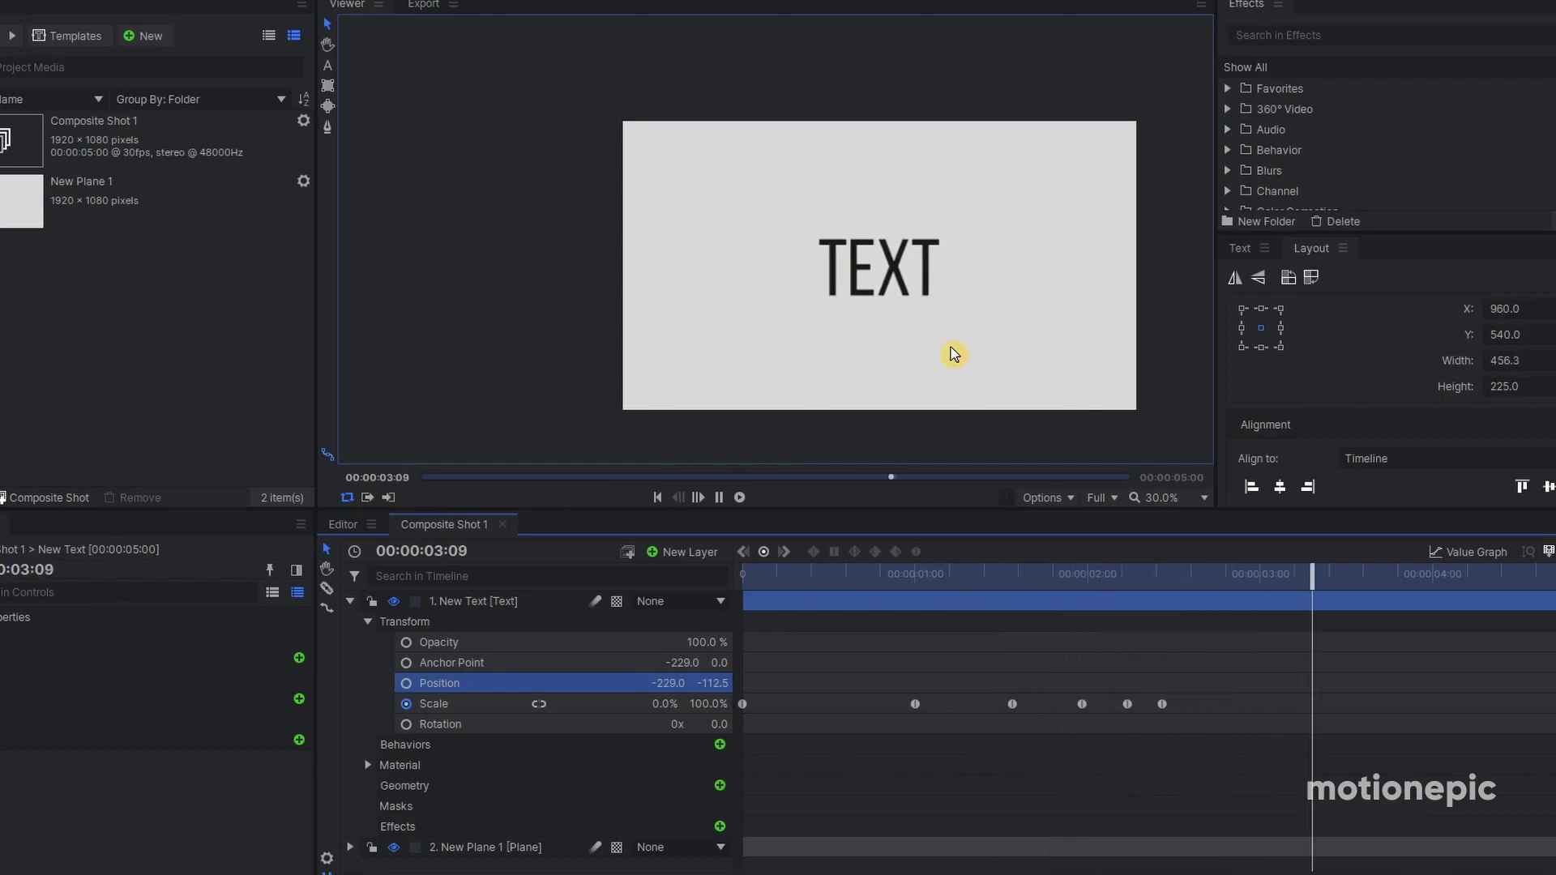
pyautogui.press('space')
pyautogui.click(351, 604)
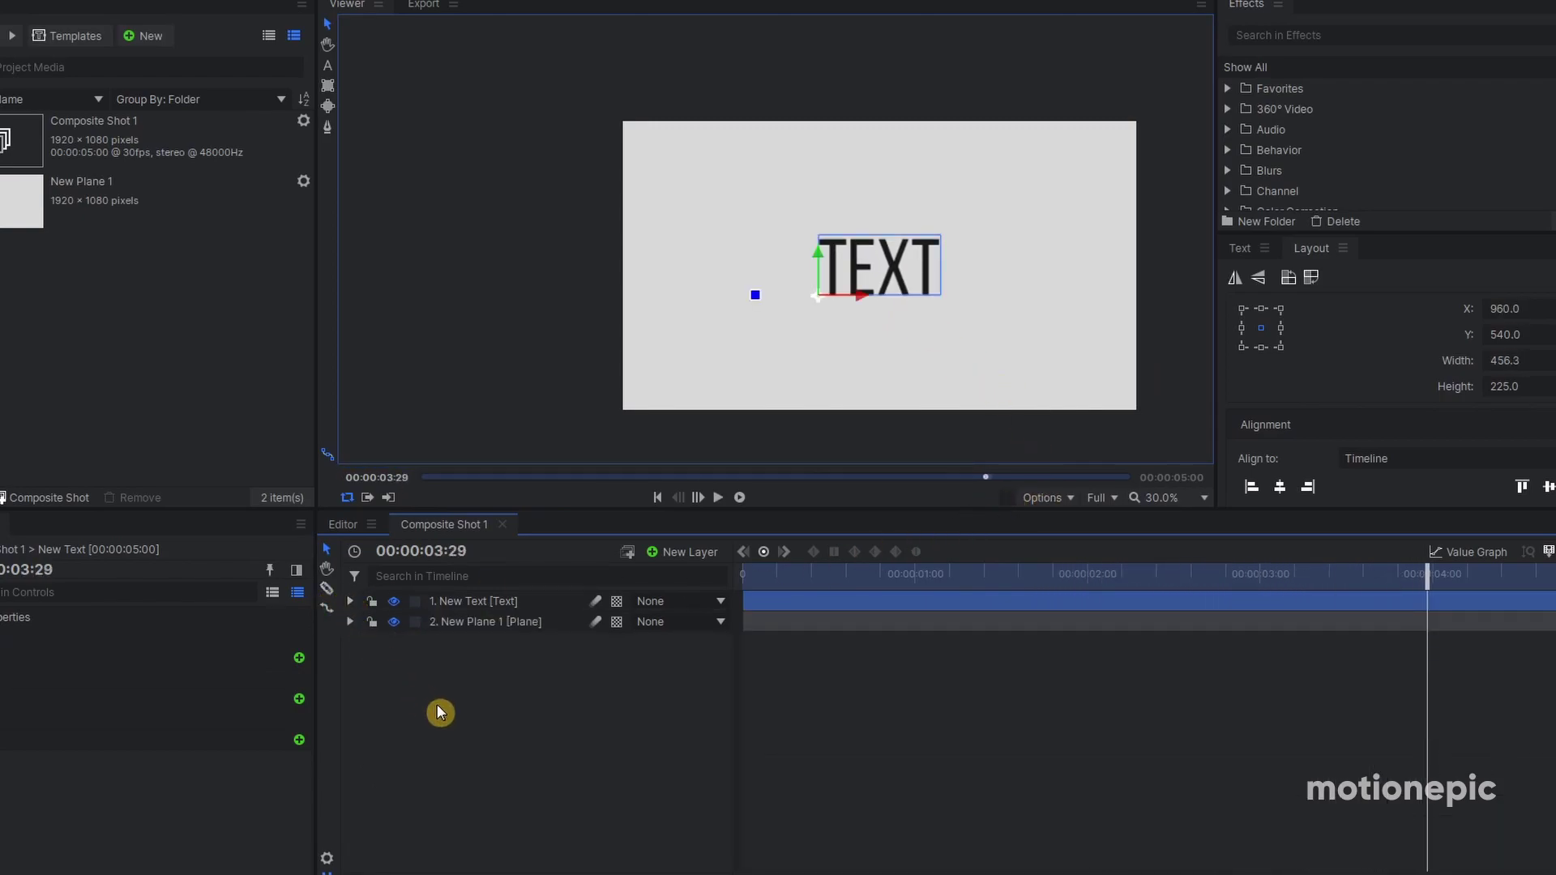